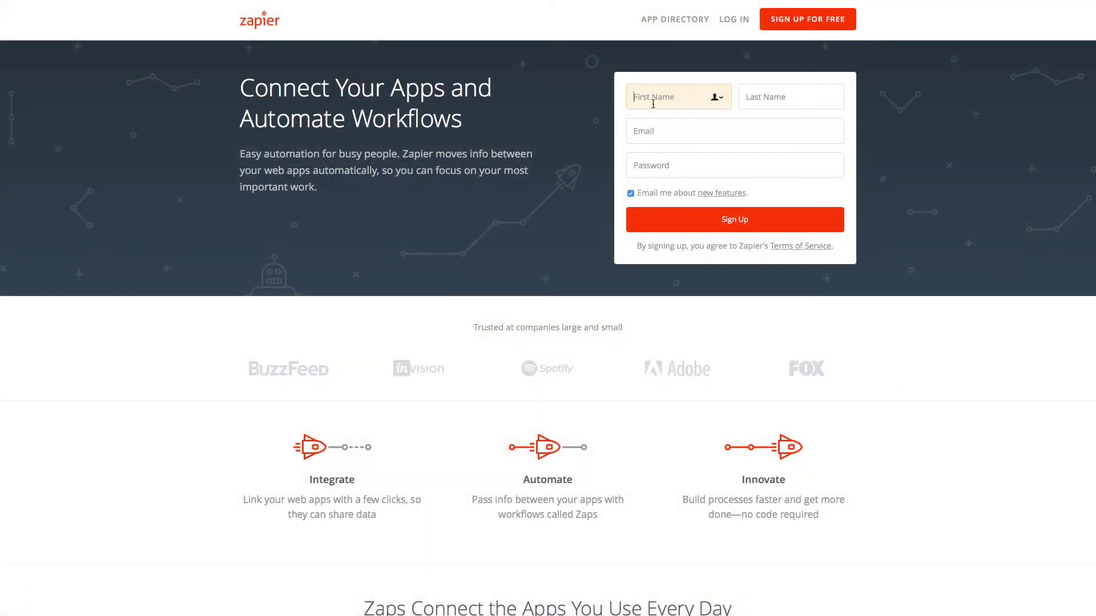
- Enter the user's first and last name, e-mail address and a password in the sign-up form
type("John")
key("Tab")
type("Smith")
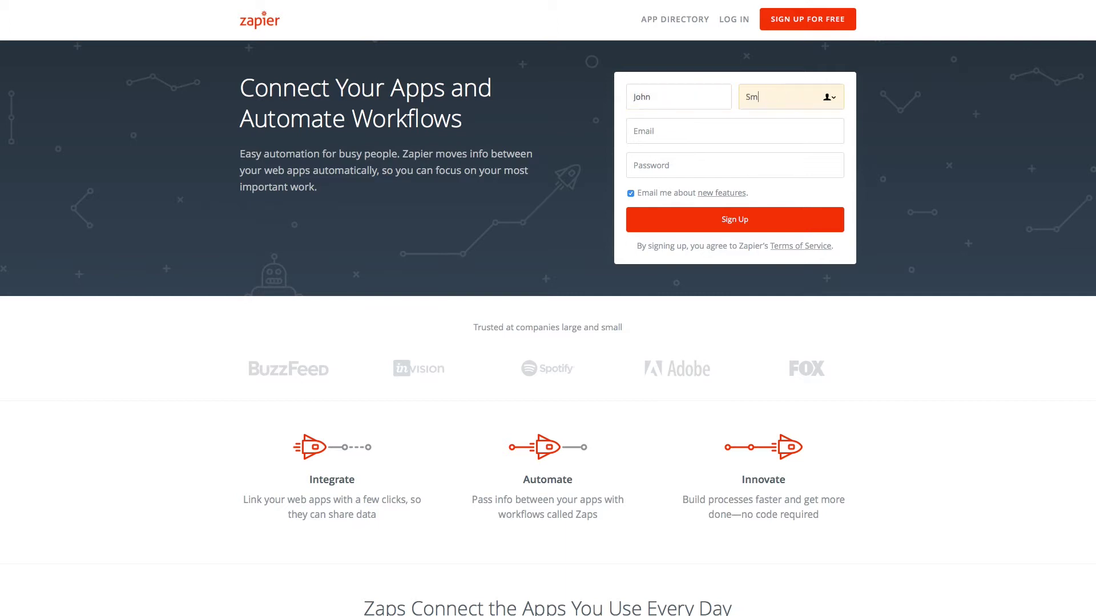
key("Tab")
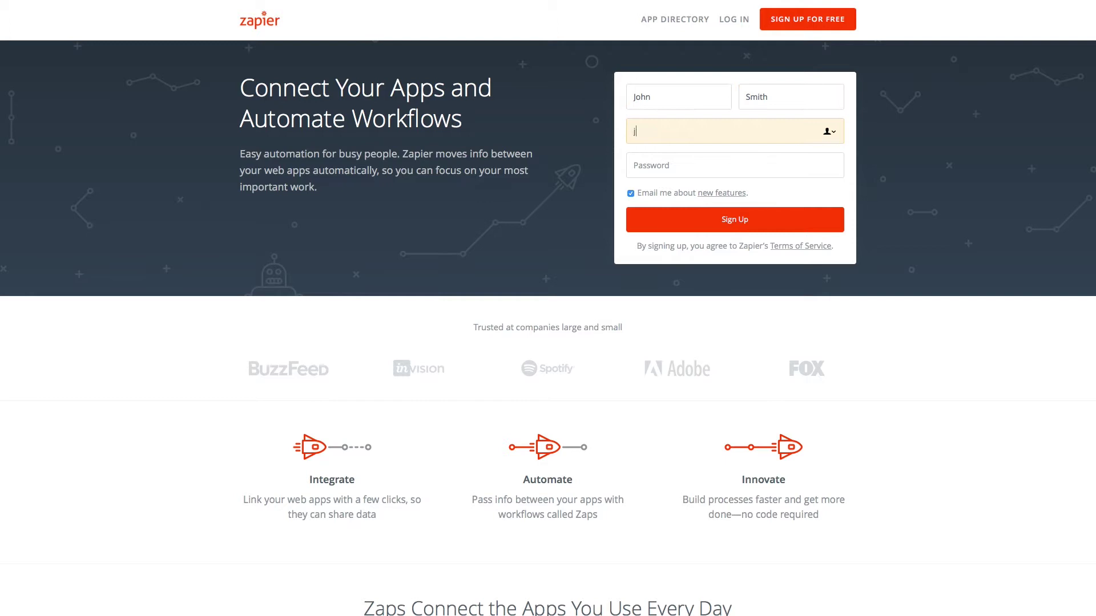
key("Tab")
type("••")
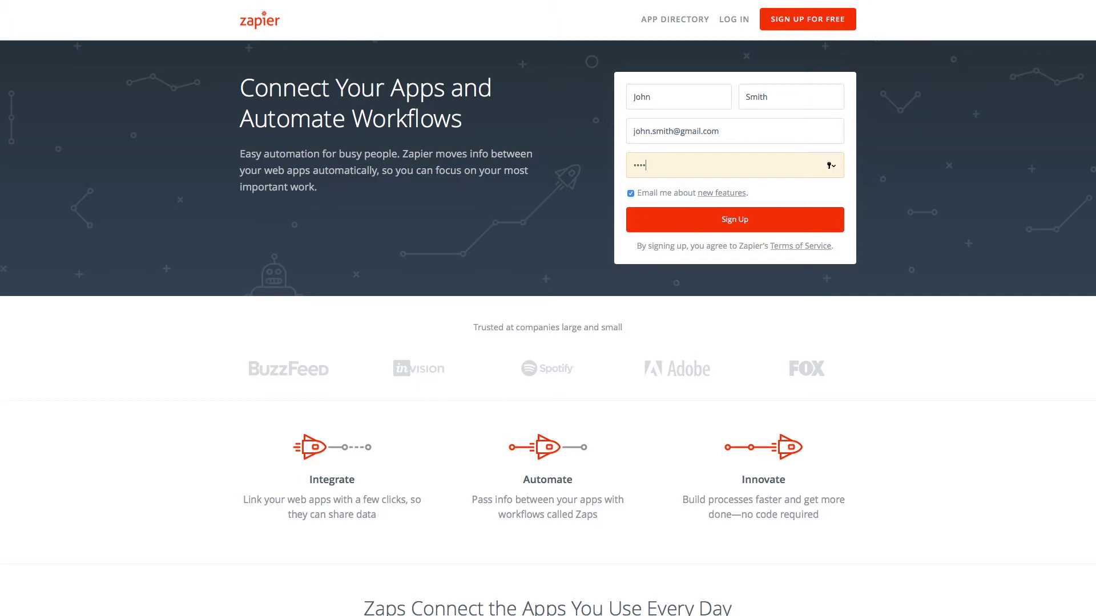
type("•••••••••••")
- Submit the sign-up form to create the account, then start building a new zap
left_click(770, 224)
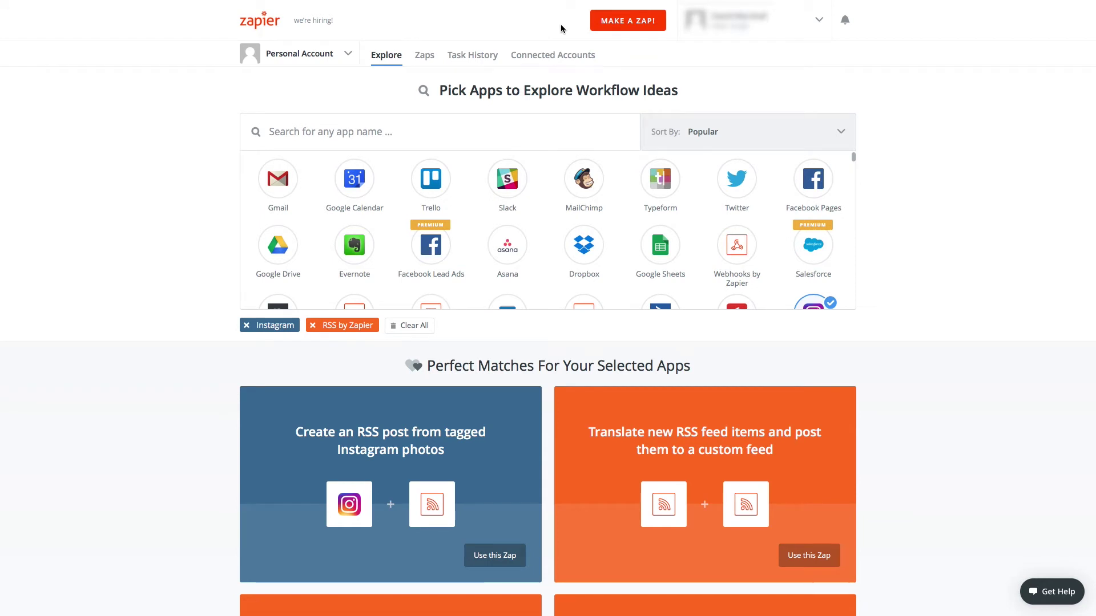
left_click(632, 23)
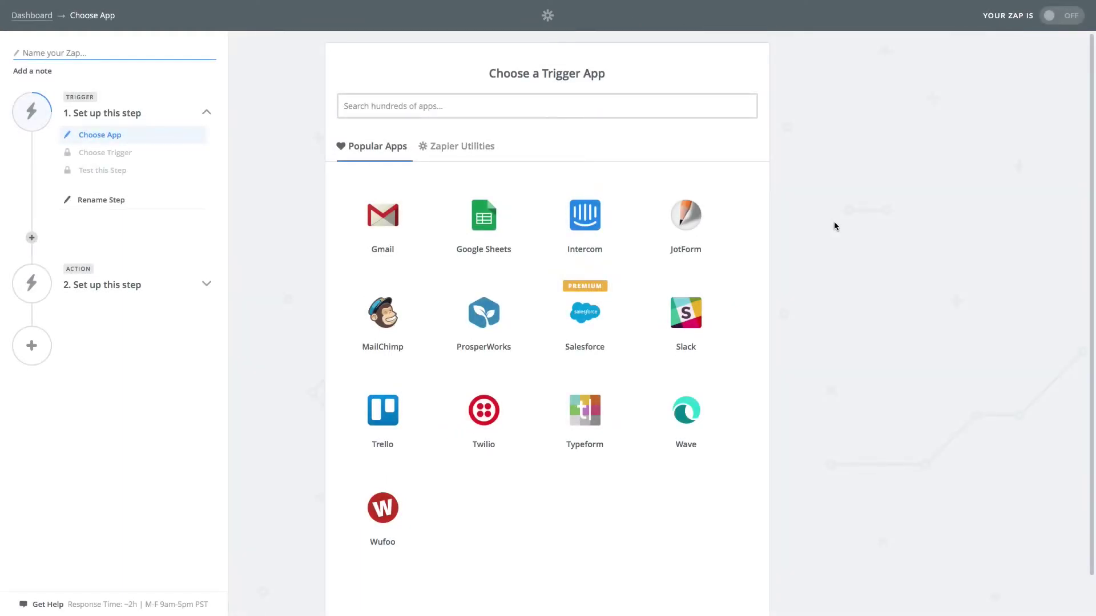
- Choose Instagram as the trigger app with the New Media Posted trigger, and save
left_click(518, 111)
type("Instagram")
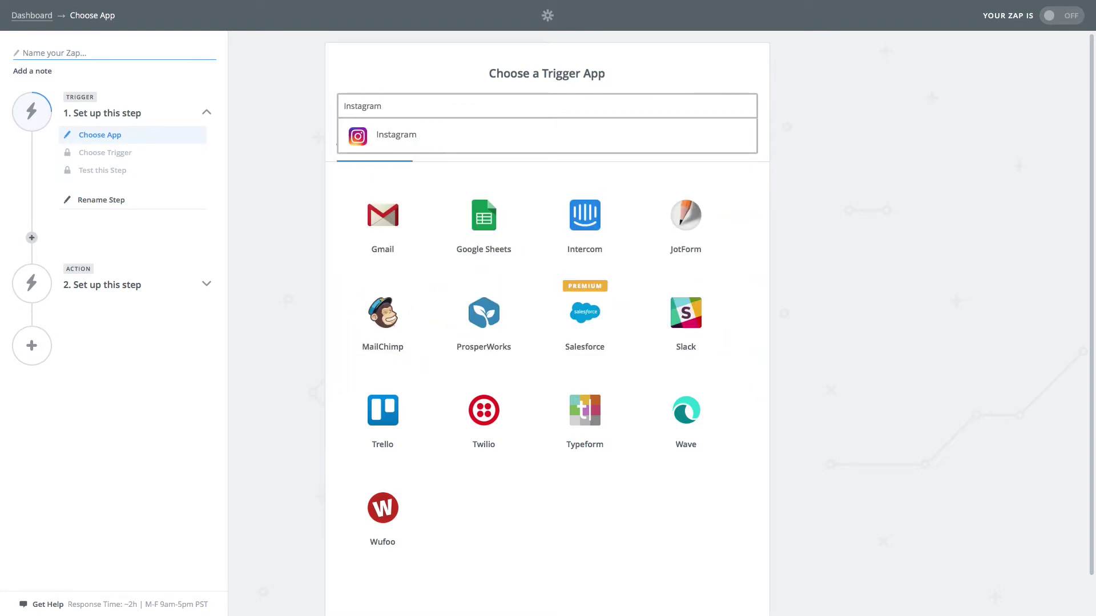
left_click(421, 135)
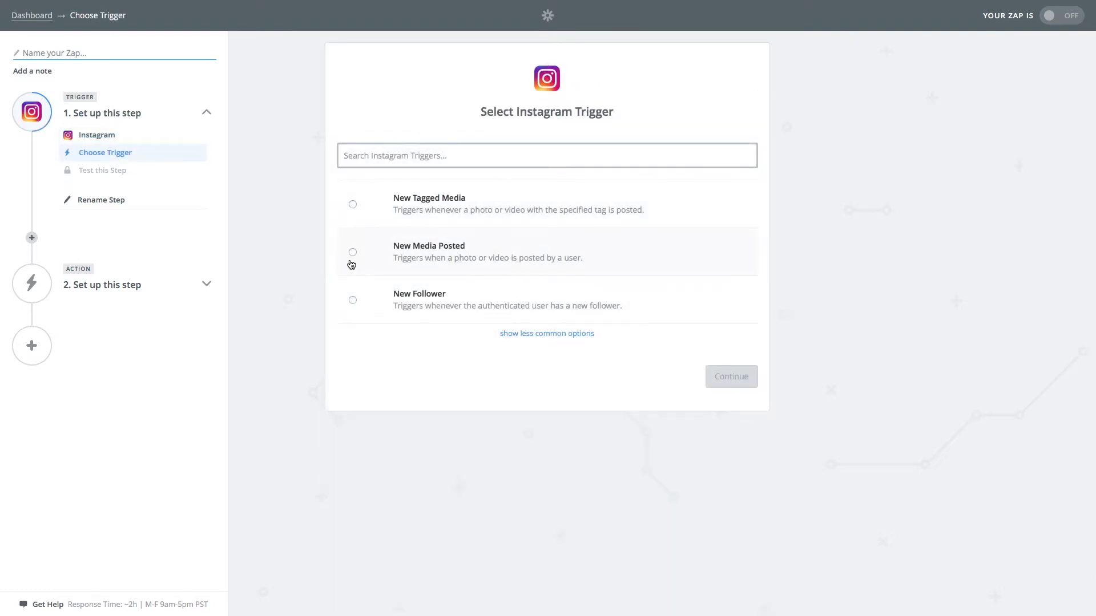
left_click(353, 253)
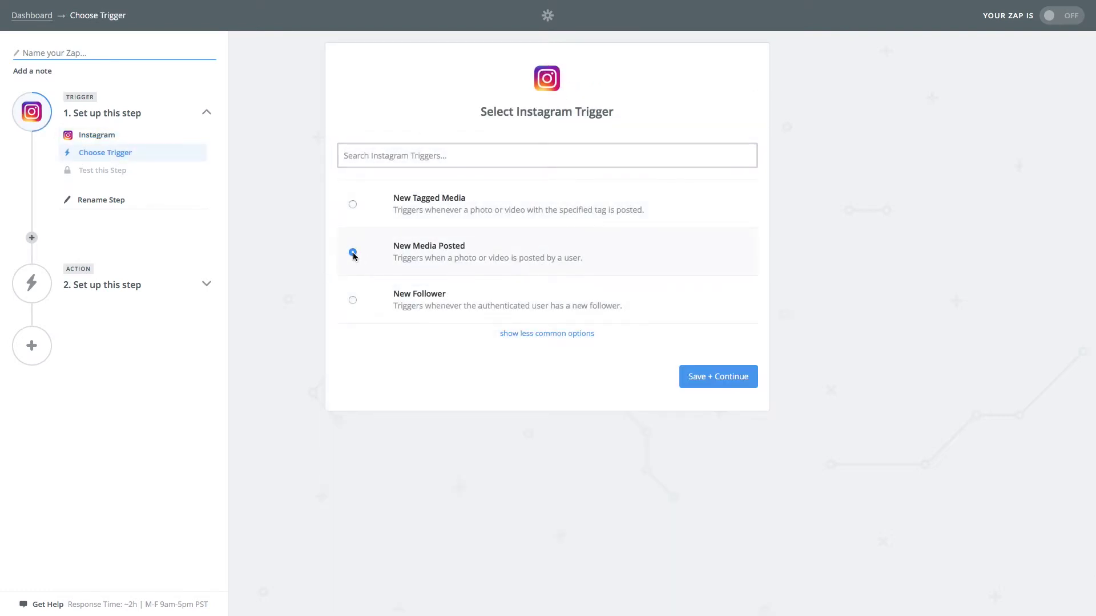
left_click(747, 382)
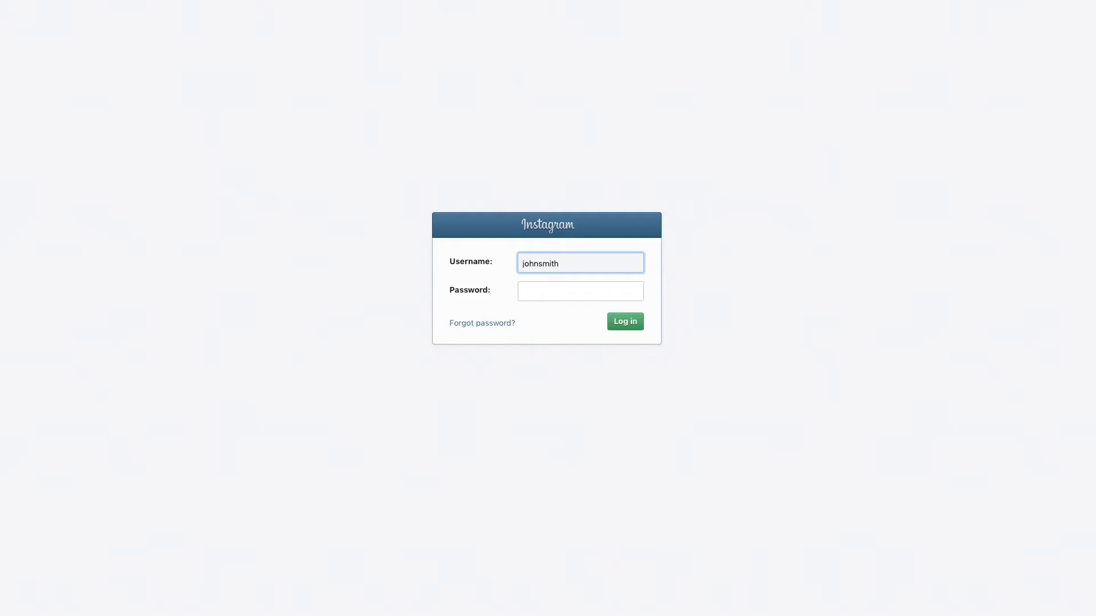
- Enter the Instagram account password and log in to connect Instagram Account #1
left_click(570, 291)
type("••••••••••••")
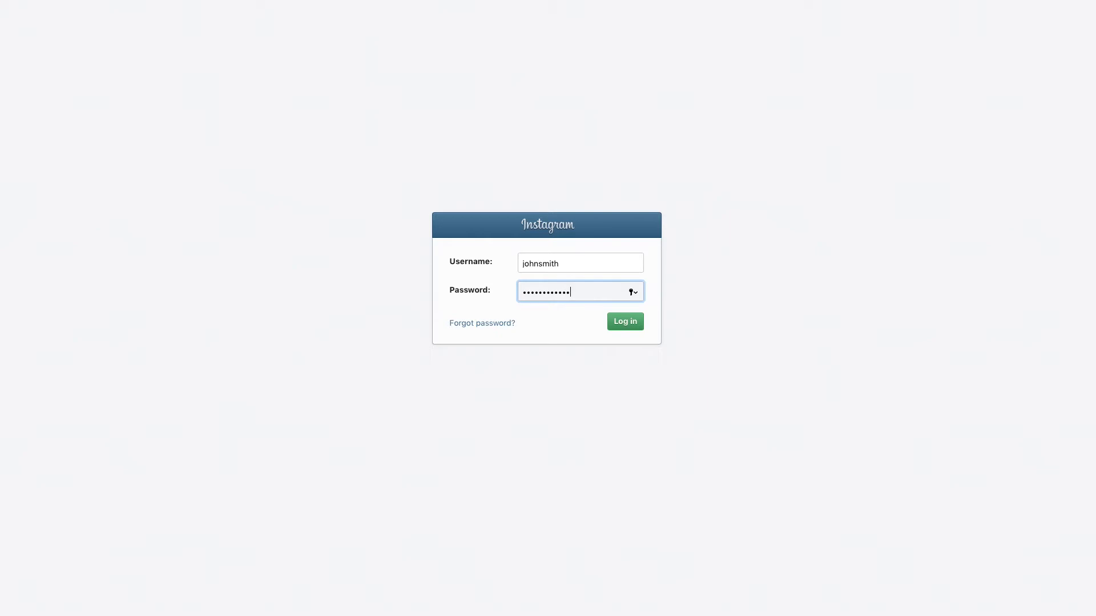
left_click(628, 321)
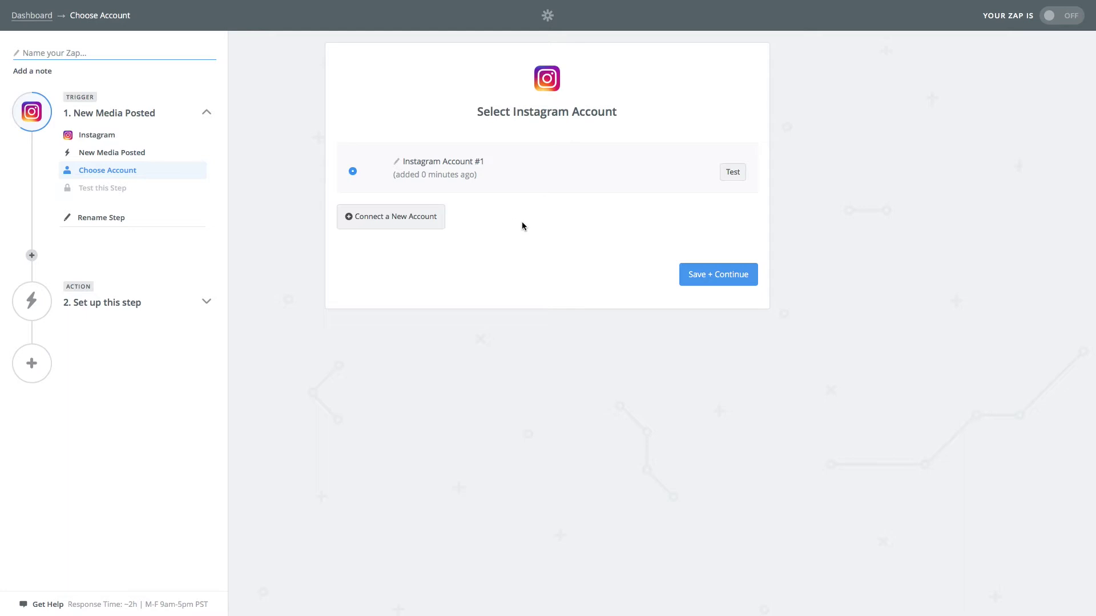
- Confirm Instagram Account #1, leave the username blank, and fetch a sample post to test
left_click(711, 274)
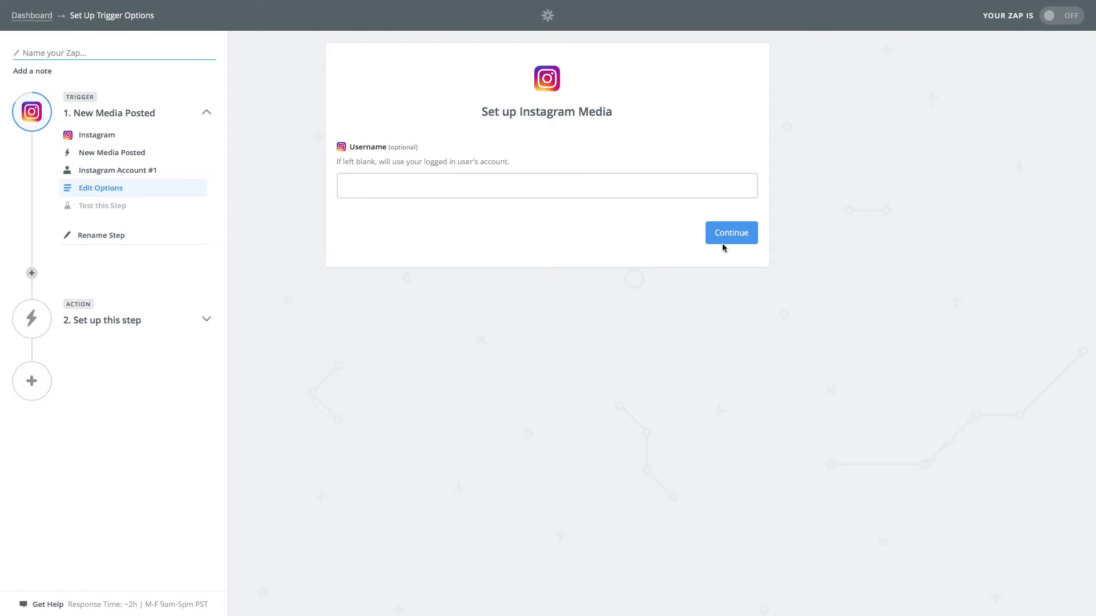
left_click(732, 238)
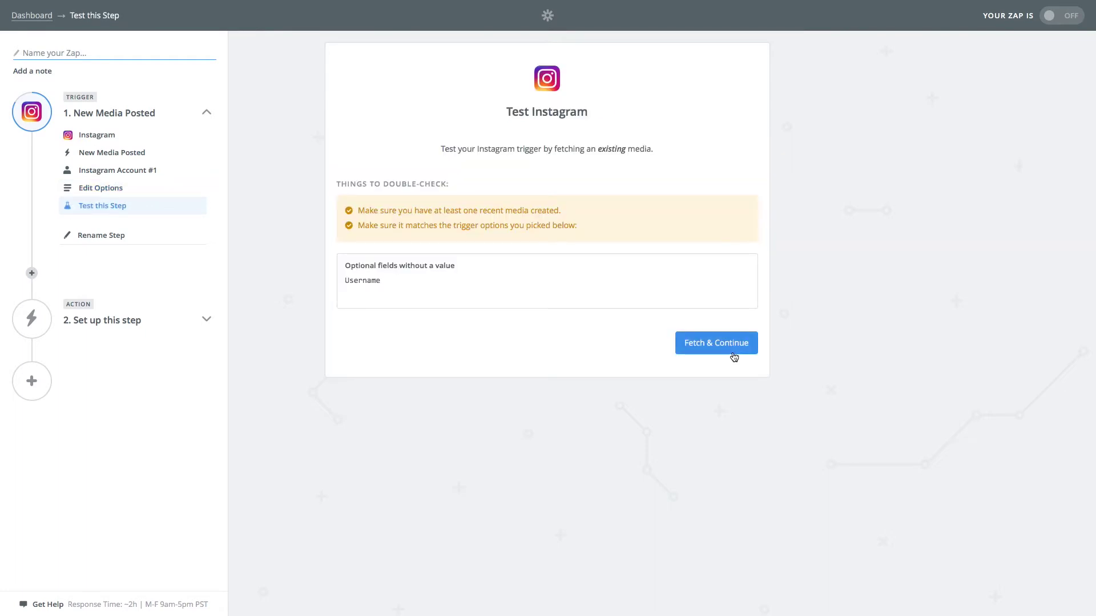
left_click(733, 353)
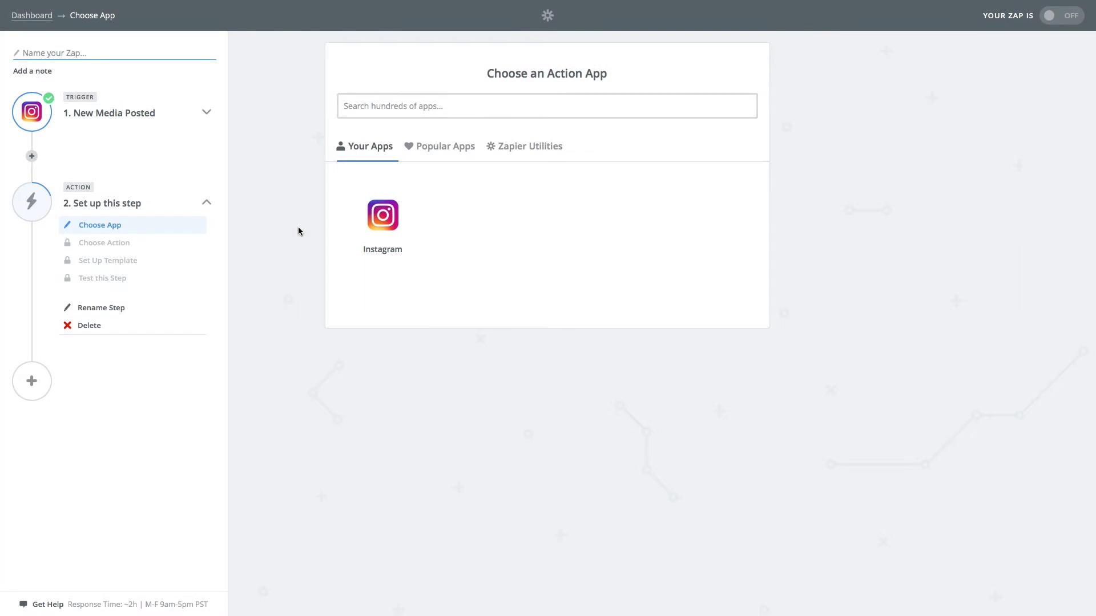
- Choose RSS by Zapier as the action app and save its Create Item in Feed action
left_click(455, 115)
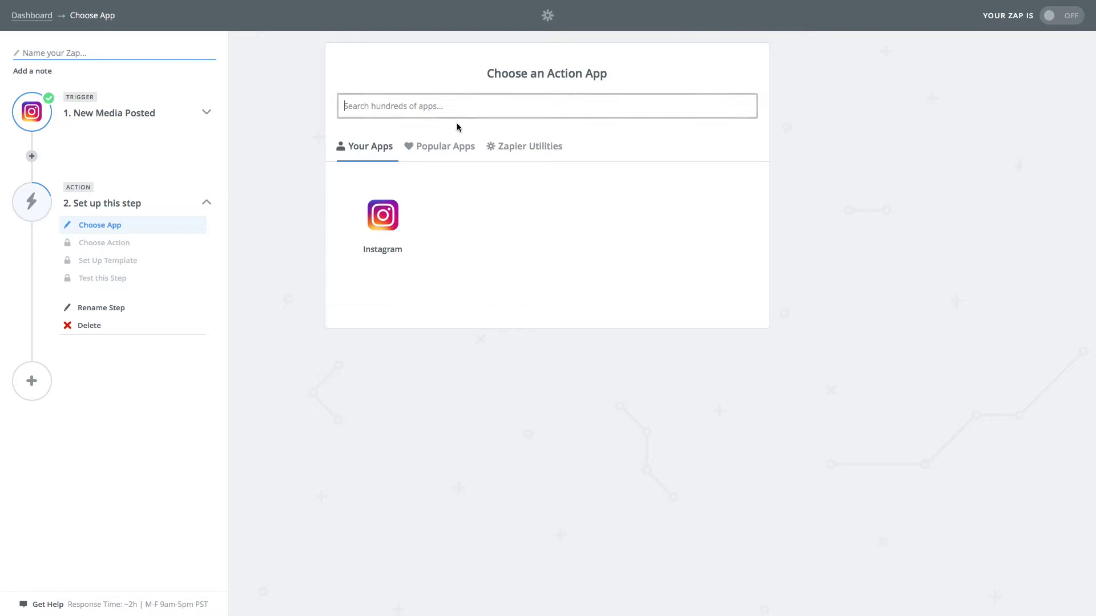
type("Rss")
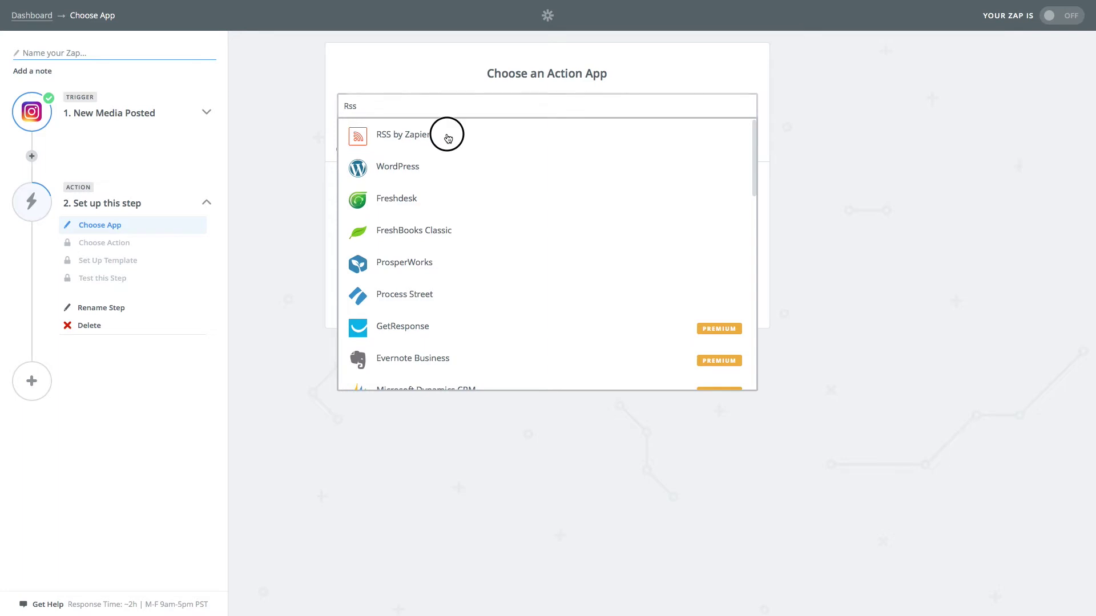
left_click(448, 138)
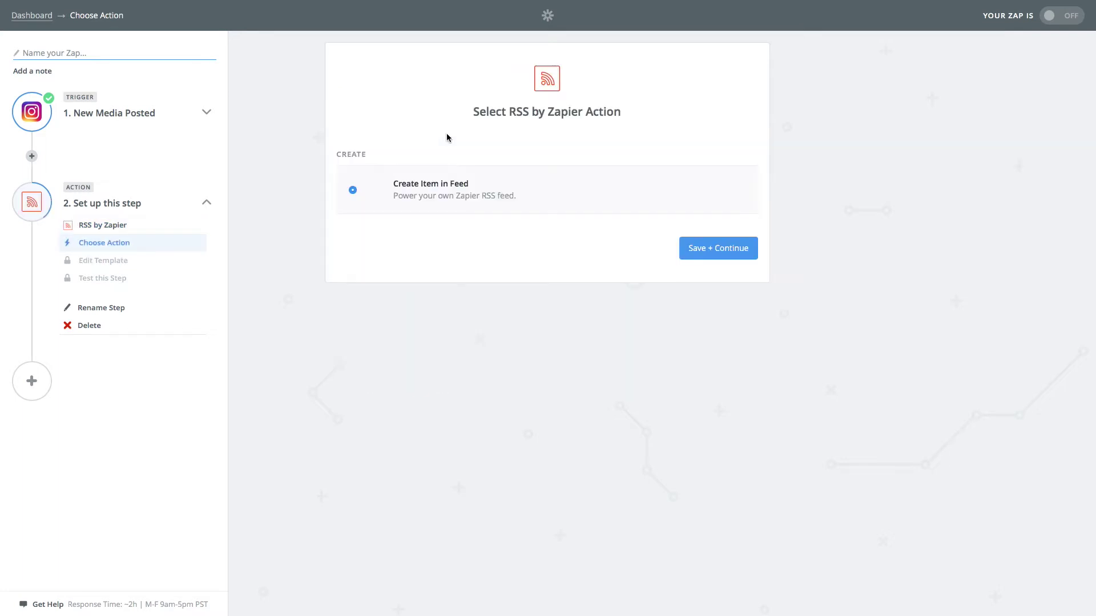
left_click(718, 248)
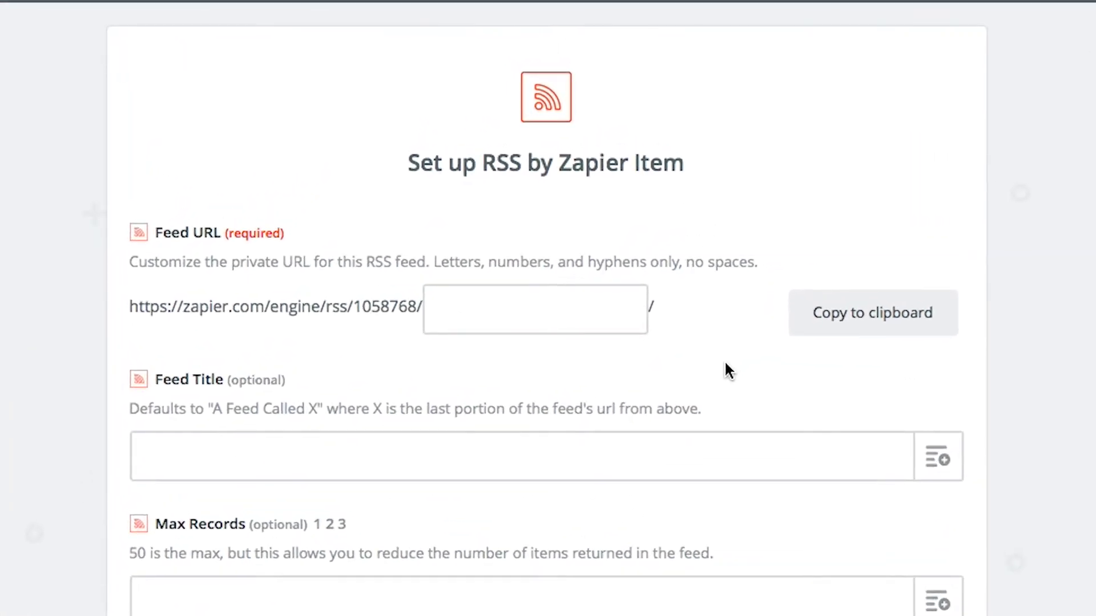
- Set the feed URL suffix to 'Instagram' and copy the full feed address
left_click(561, 312)
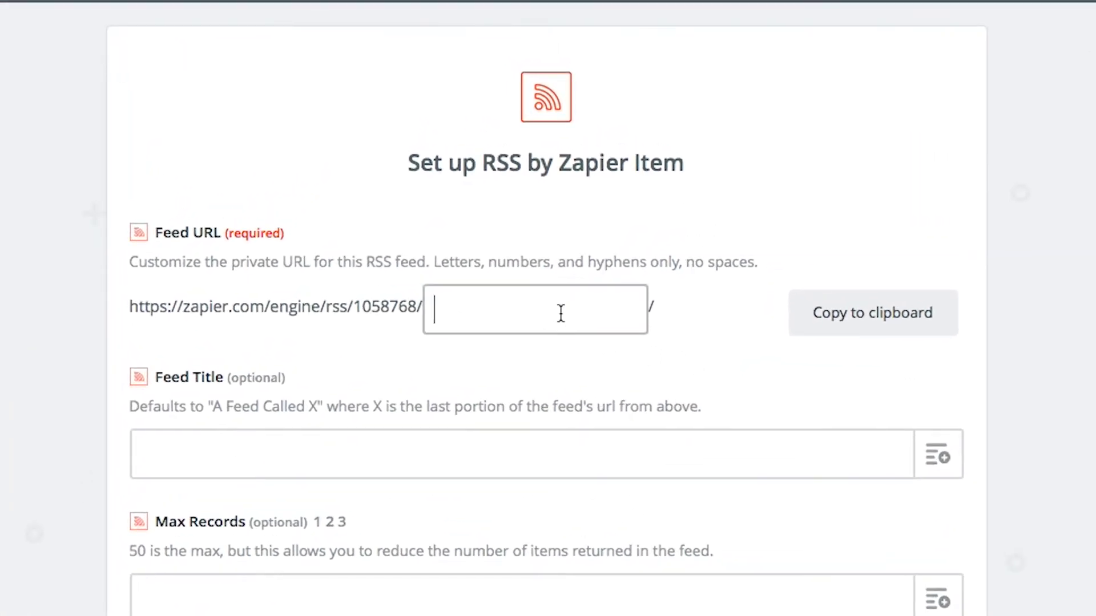
type("Instagram")
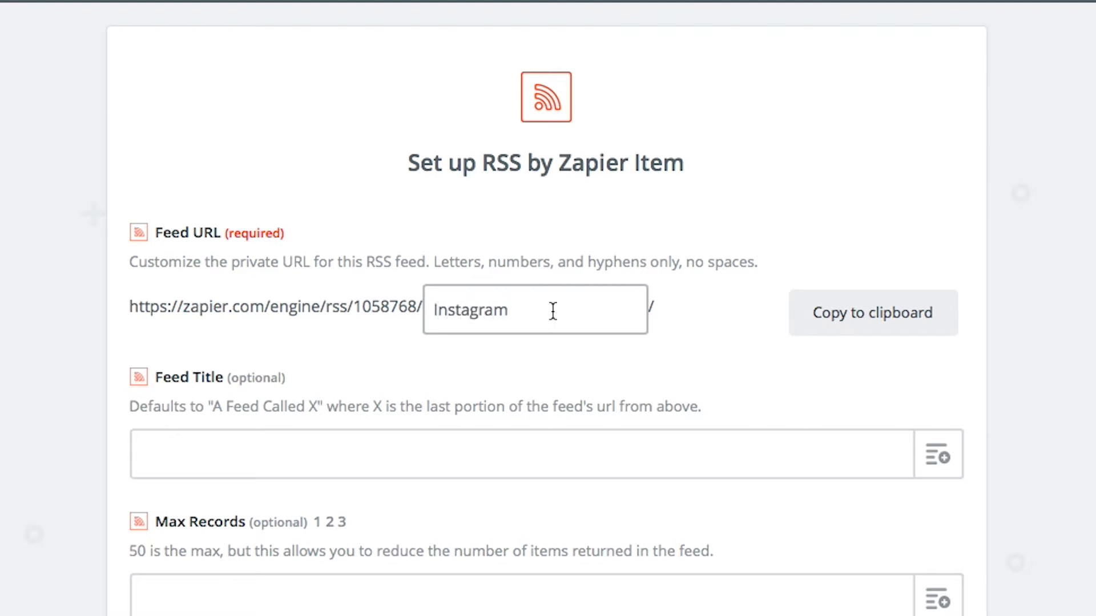
left_click(858, 318)
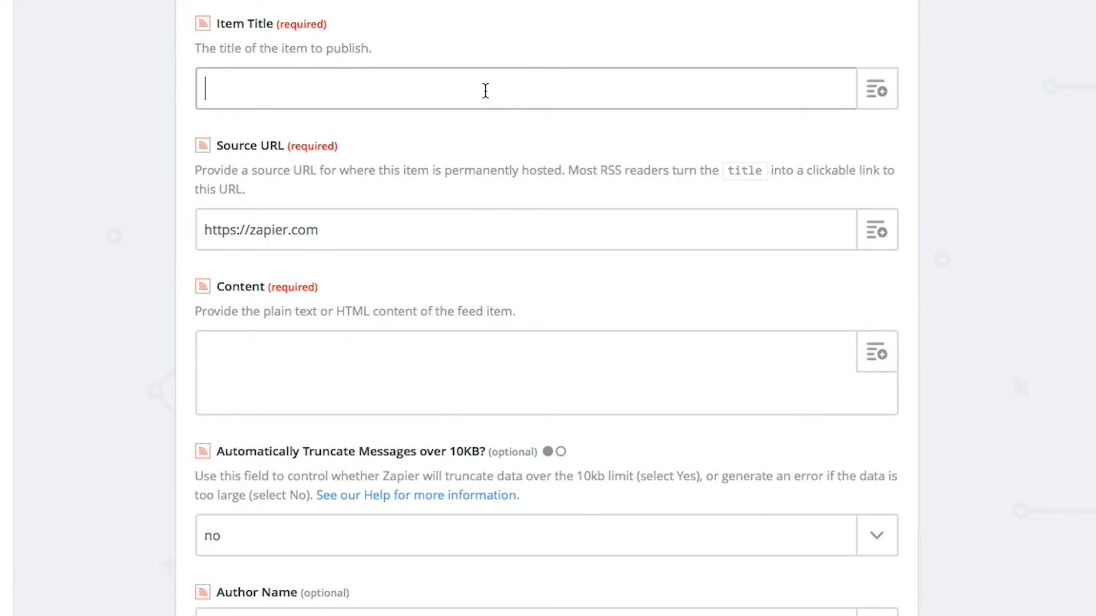
type("Instagram RSS")
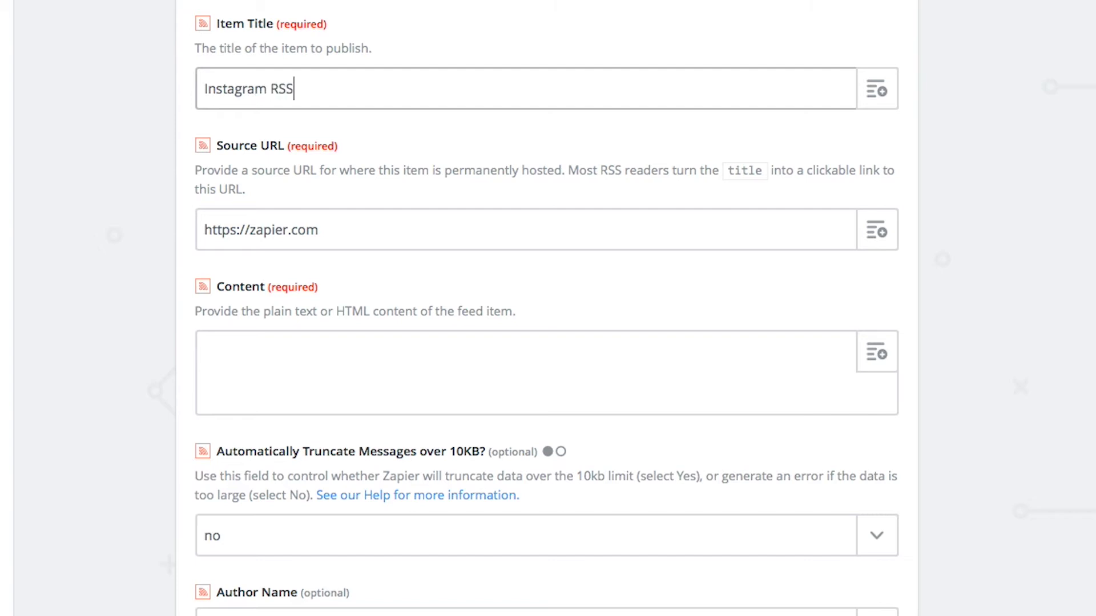
left_click(416, 224)
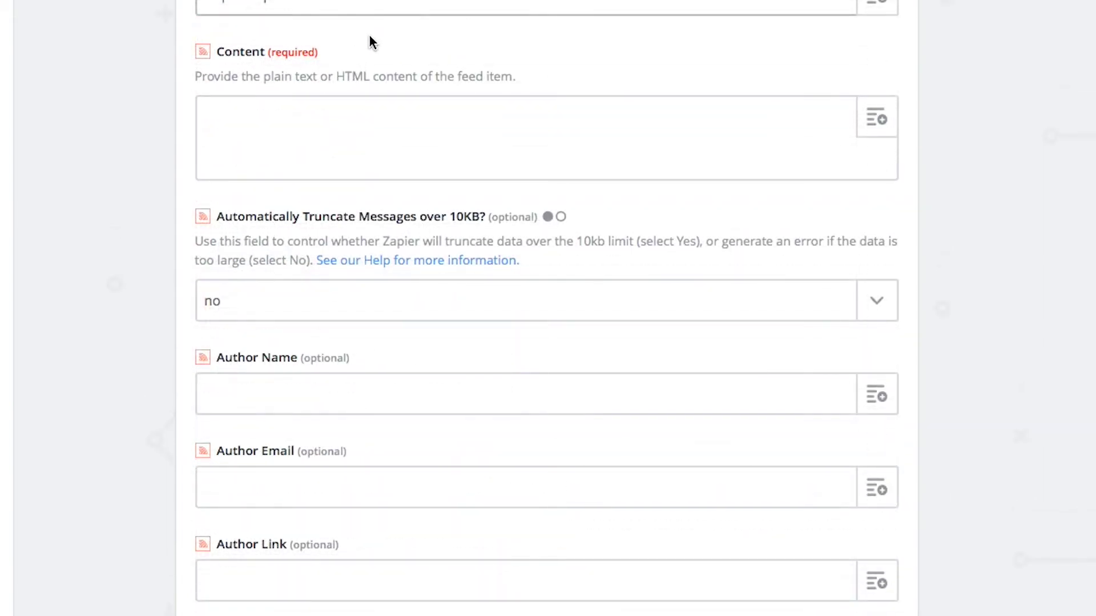
scroll(369, 43, "down", 1)
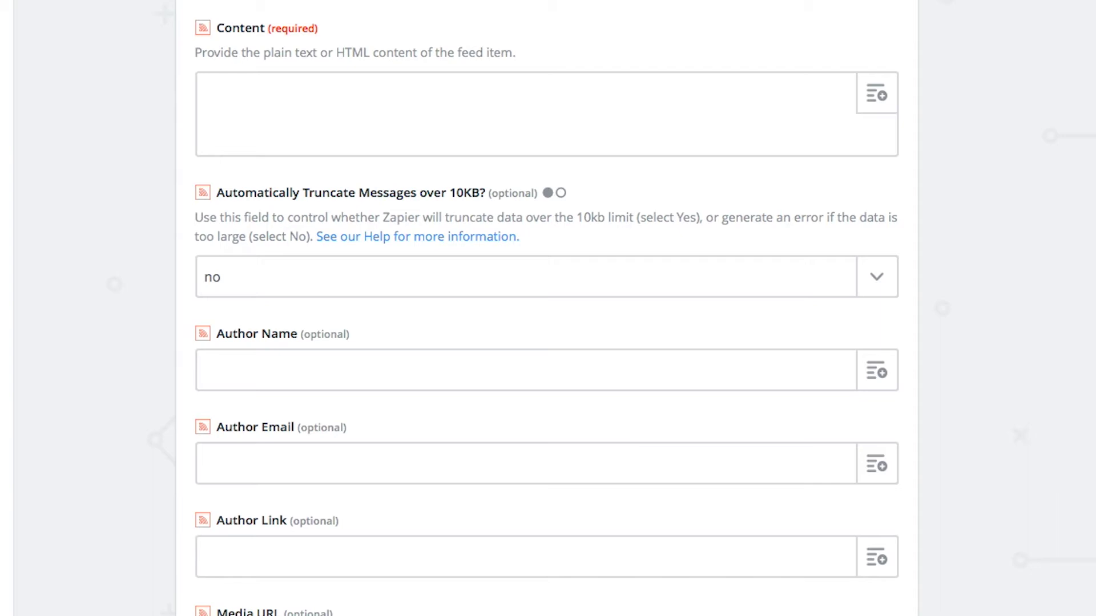
- Insert User Profile Picture and User Username into Content, each followed by ';'
left_click(342, 79)
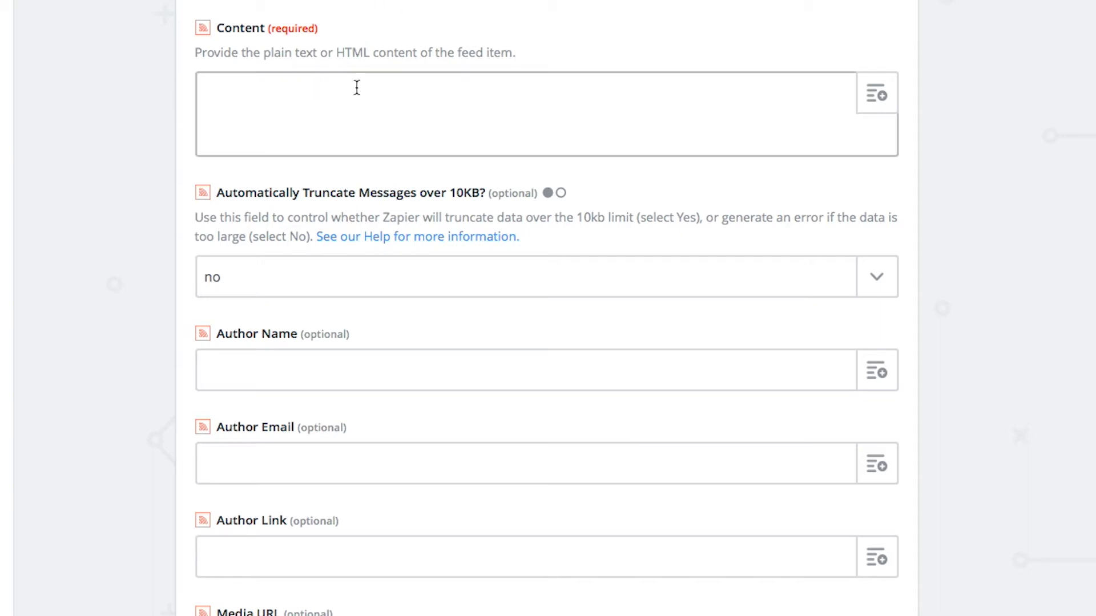
left_click(876, 97)
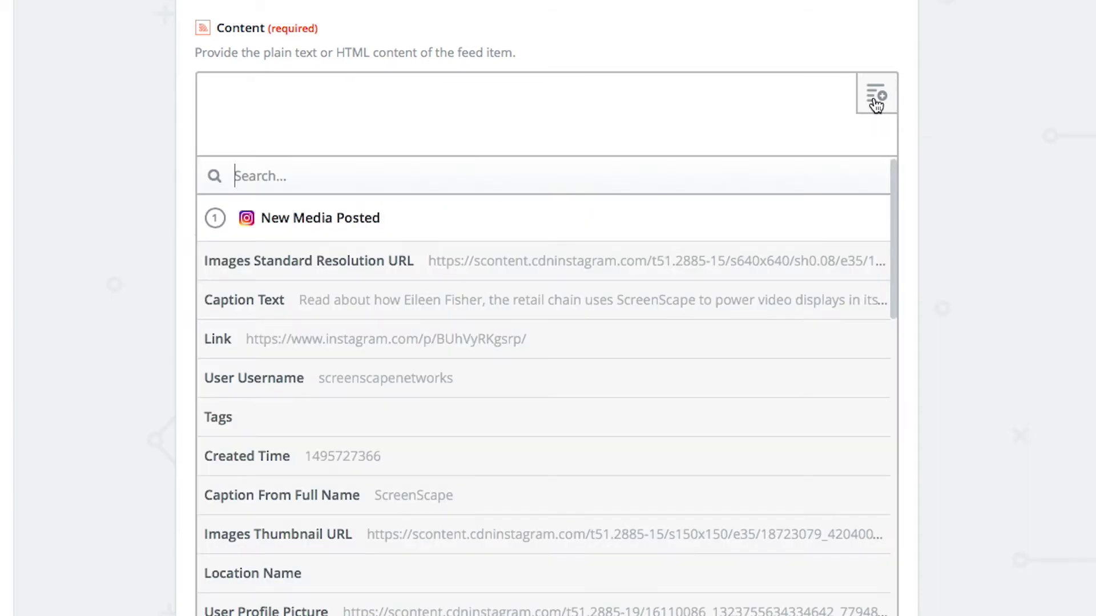
type("Use")
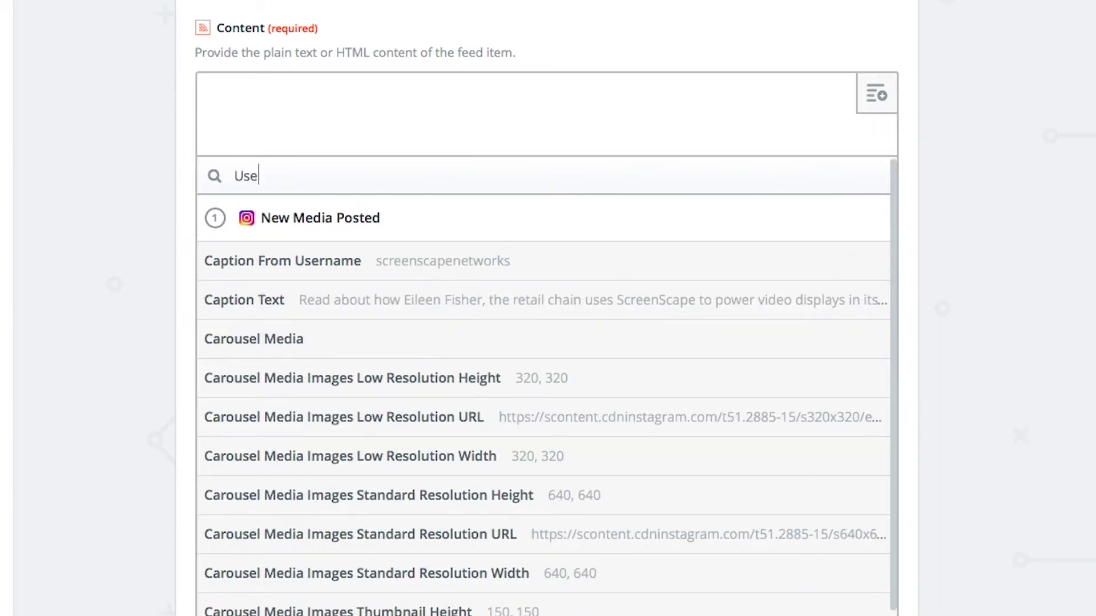
type("r Pro")
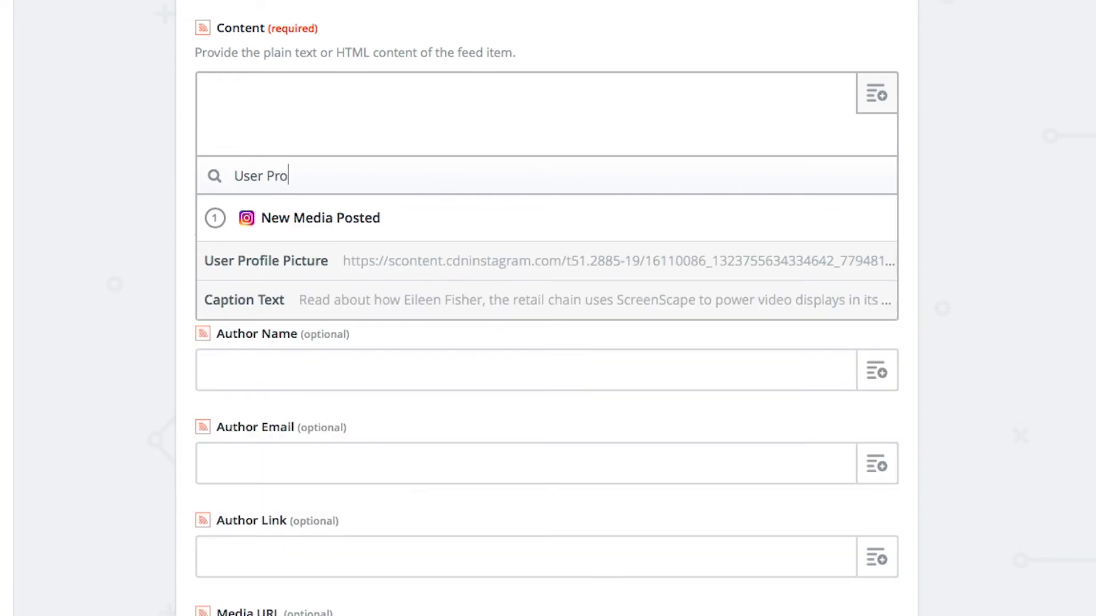
left_click(470, 271)
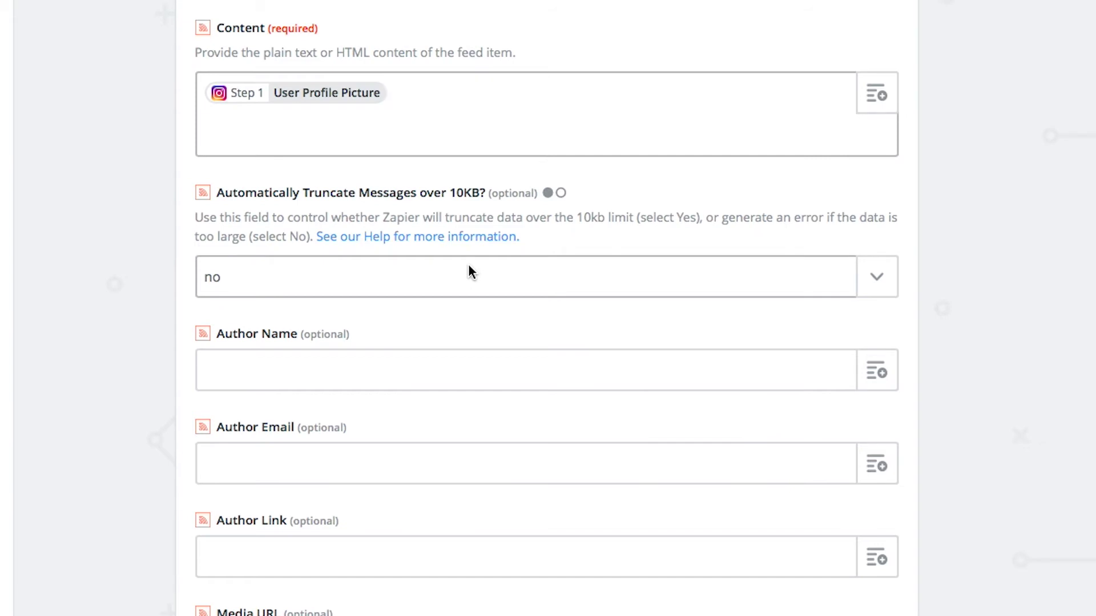
type(";")
left_click(878, 112)
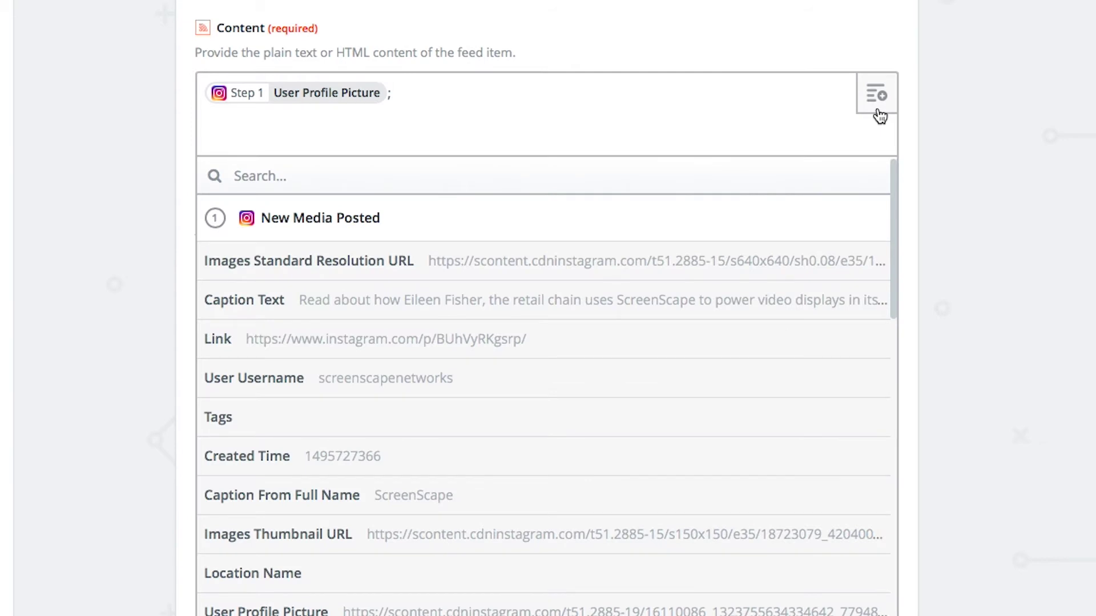
type("User Use")
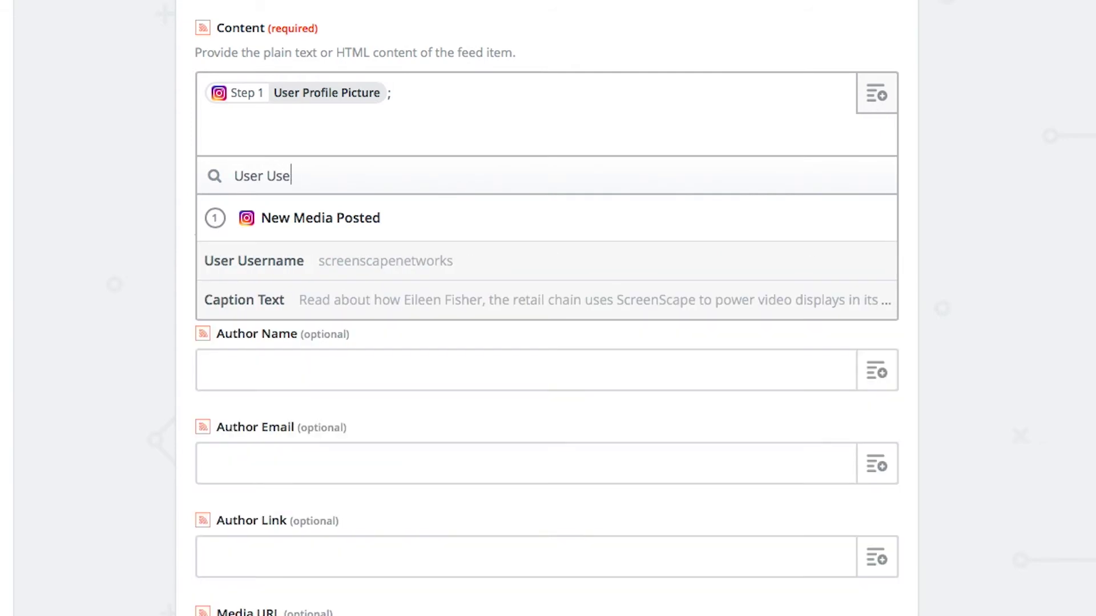
type("r")
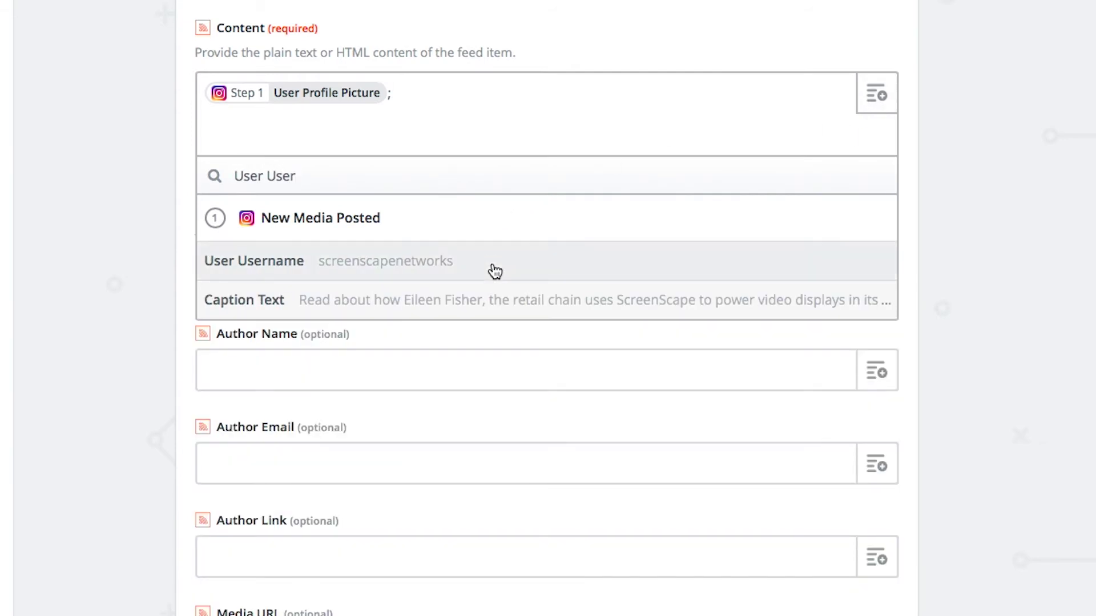
left_click(494, 272)
type(";")
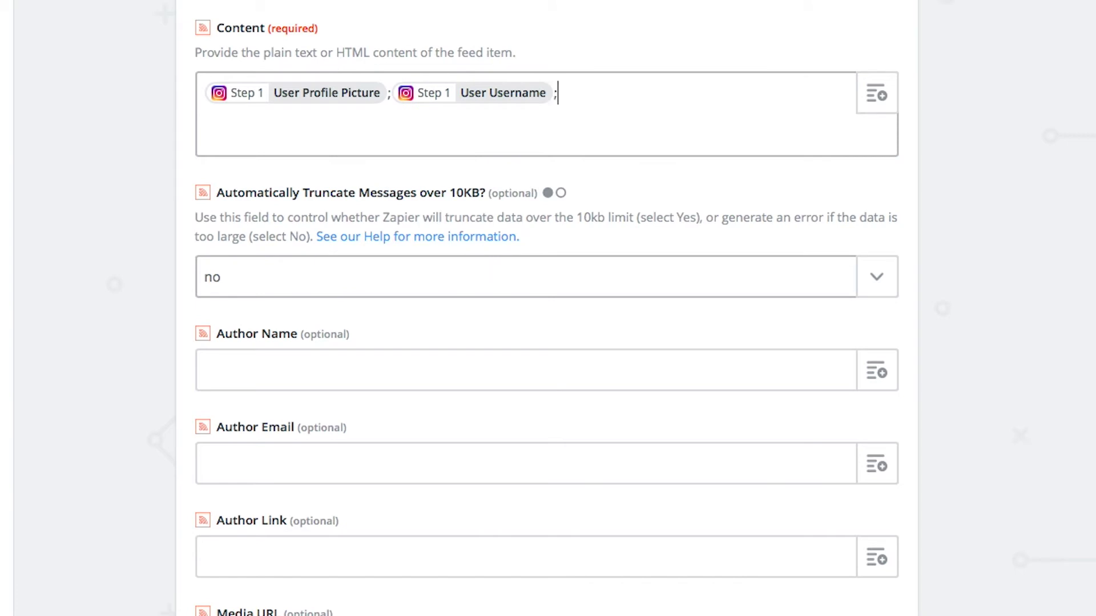
- Append Images Standard Resolution URL and Caption Text to Content, each followed by ';'
left_click(882, 106)
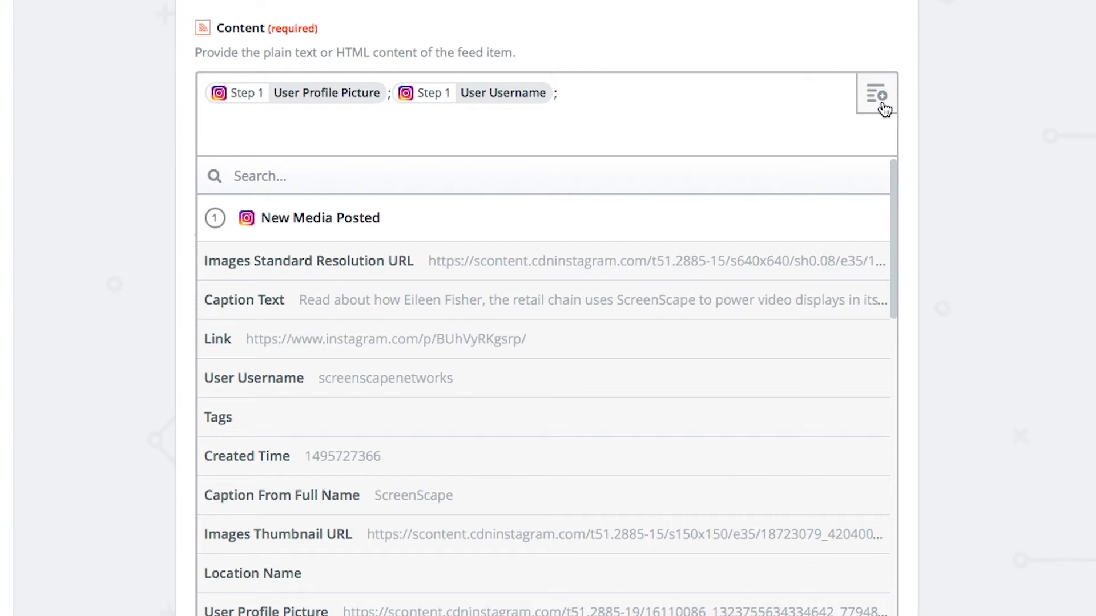
type("Images")
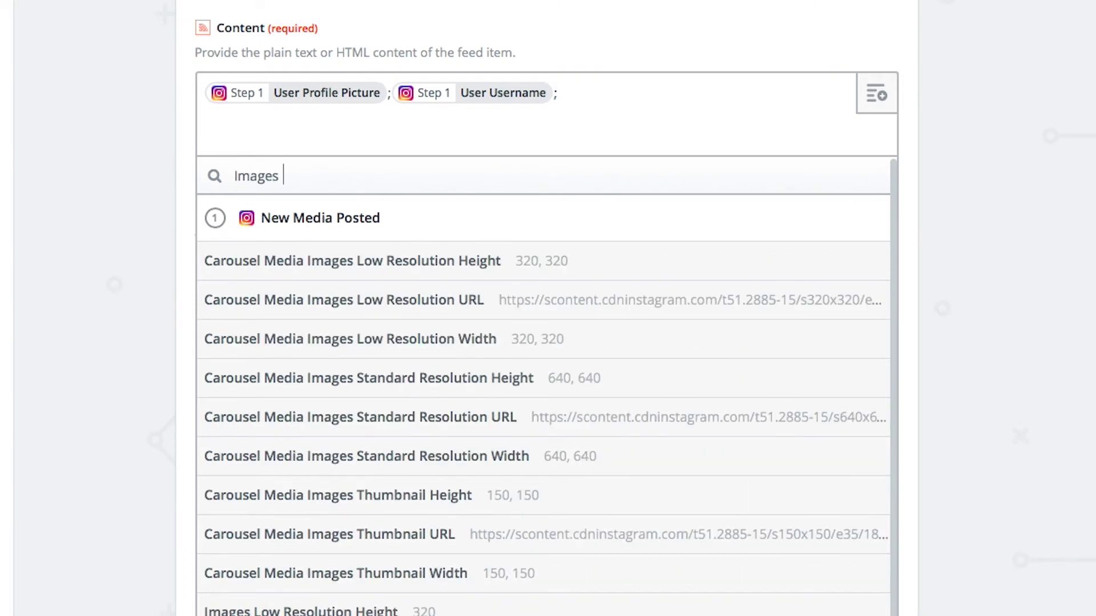
type(" Stand")
mouse_move(666, 423)
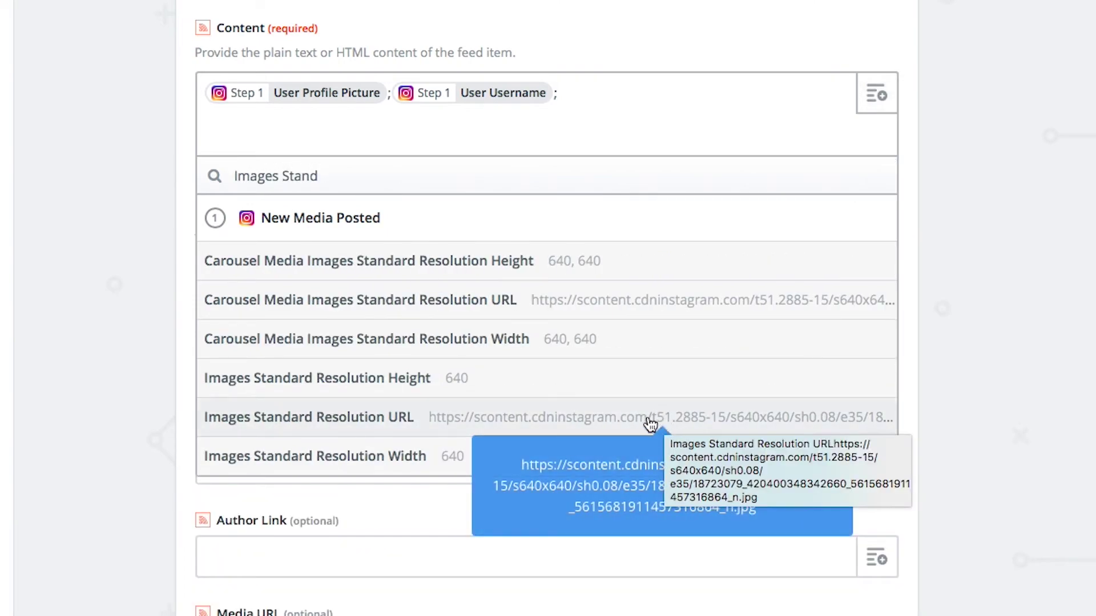
left_click(651, 424)
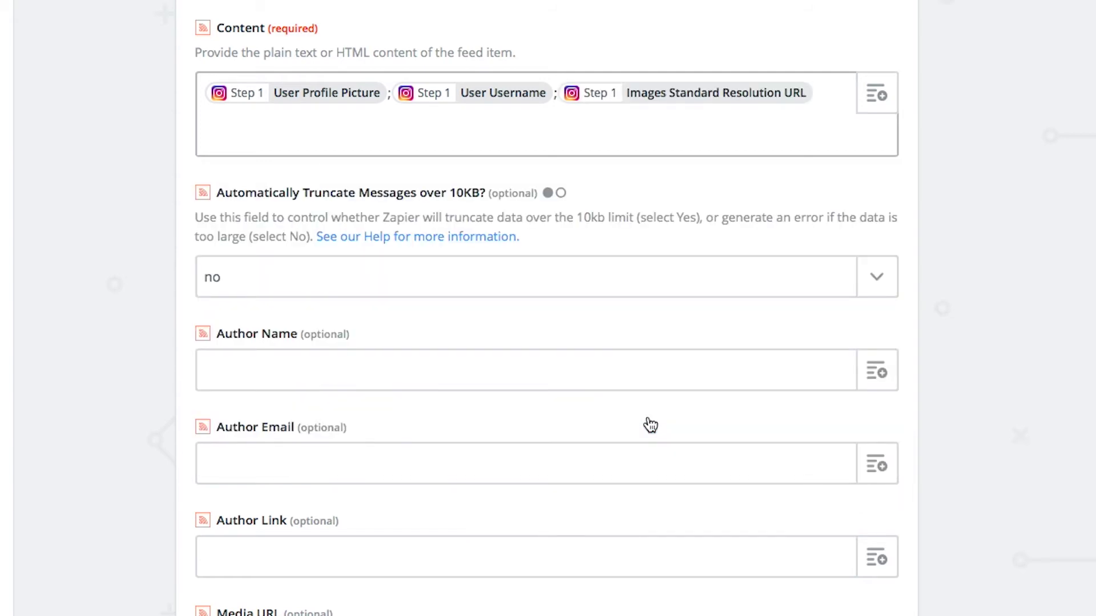
type(";")
left_click(886, 97)
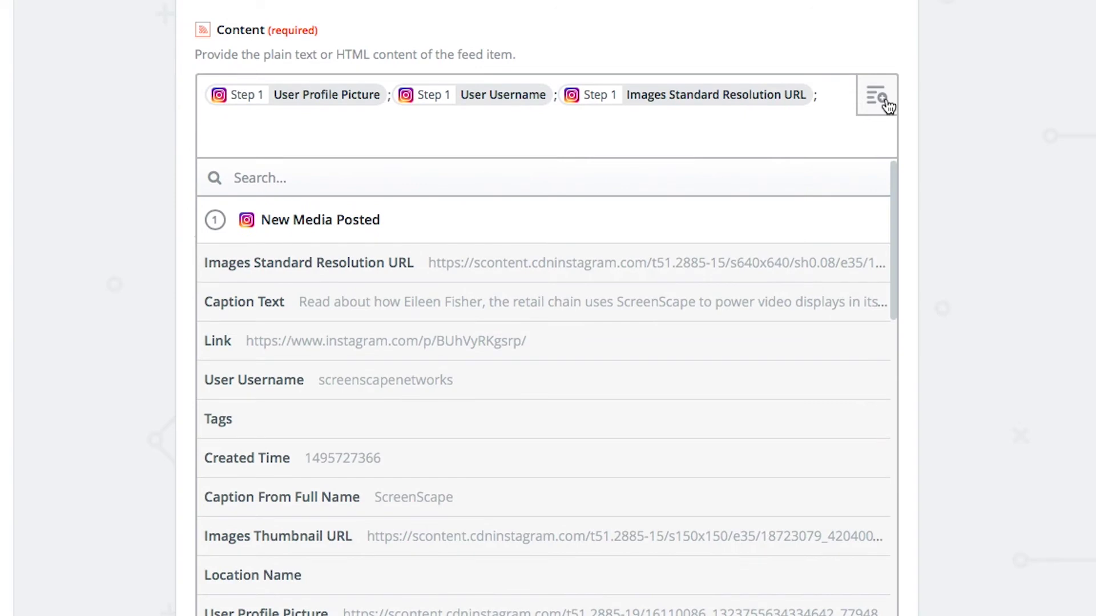
type("Caption")
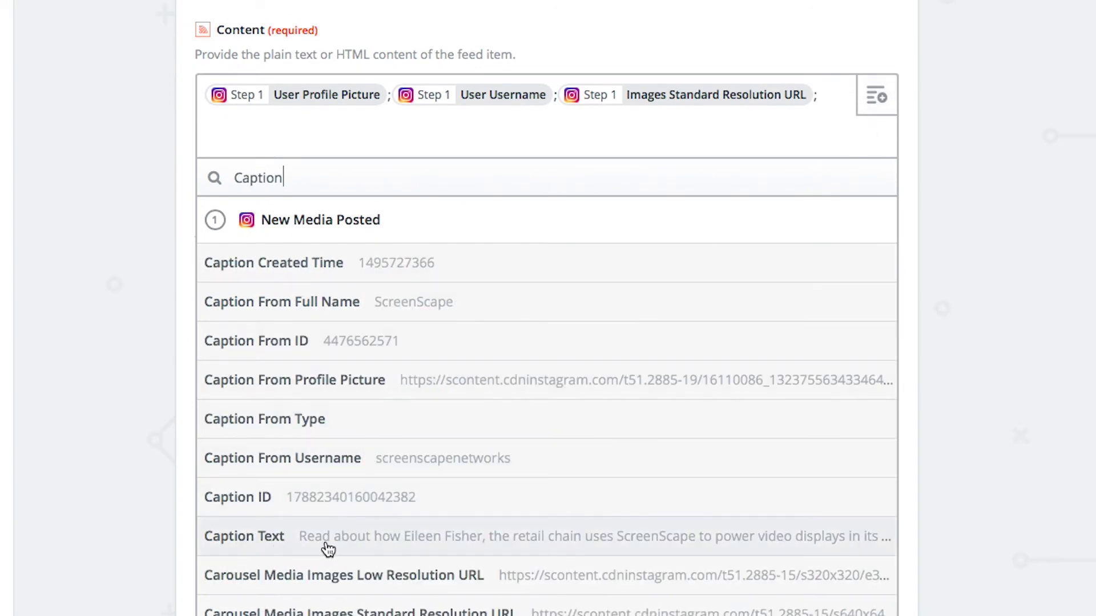
left_click(401, 545)
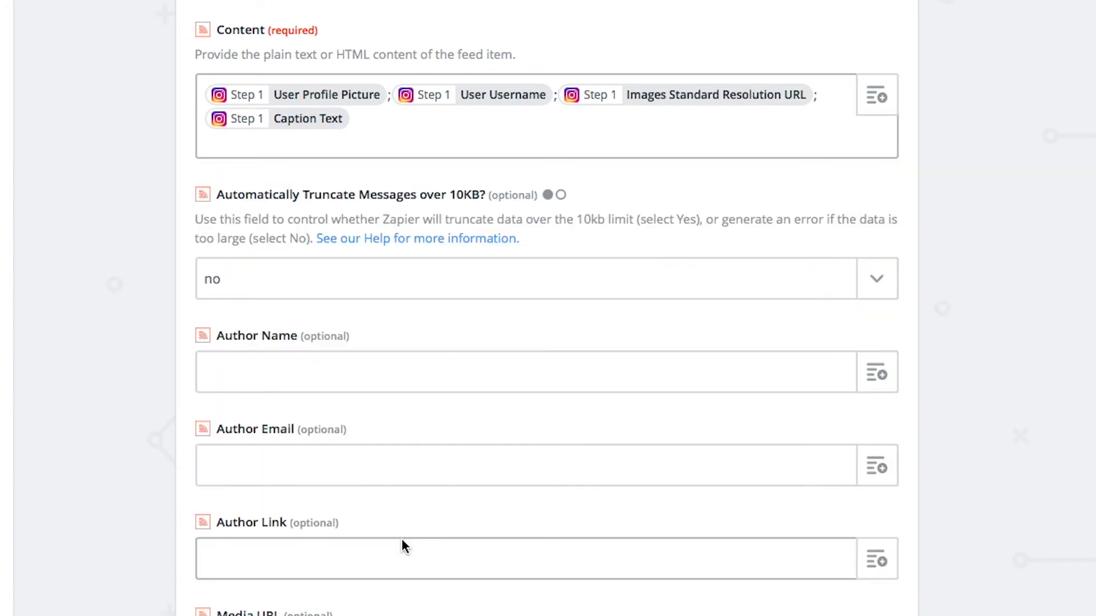
type(";")
- Fill the Pubdate field with the Created Time value from the Instagram trigger data
scroll(400, 411, "down", 10)
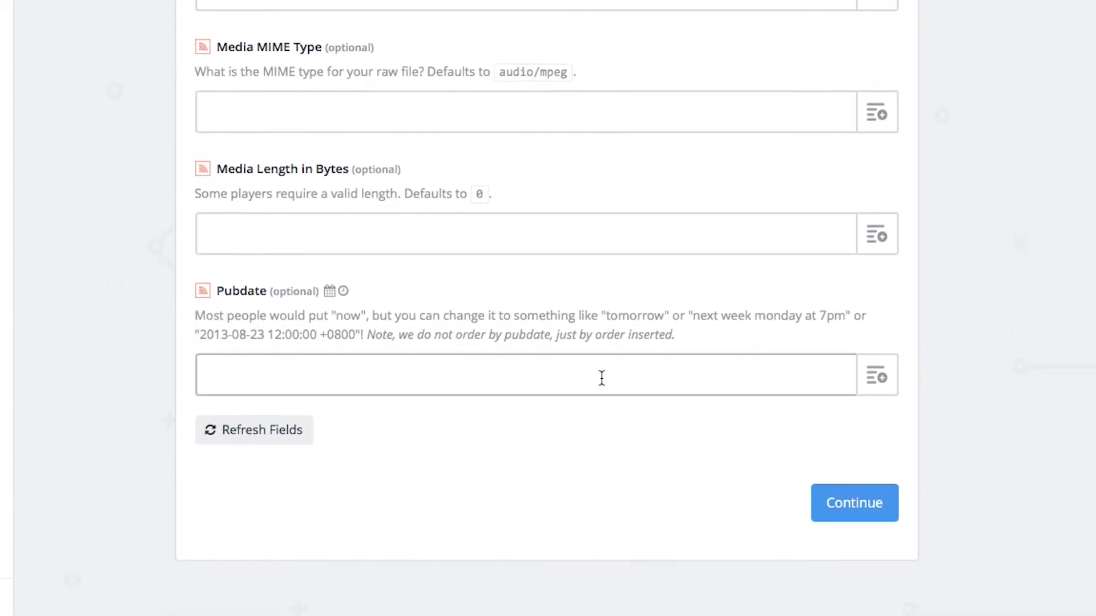
left_click(878, 379)
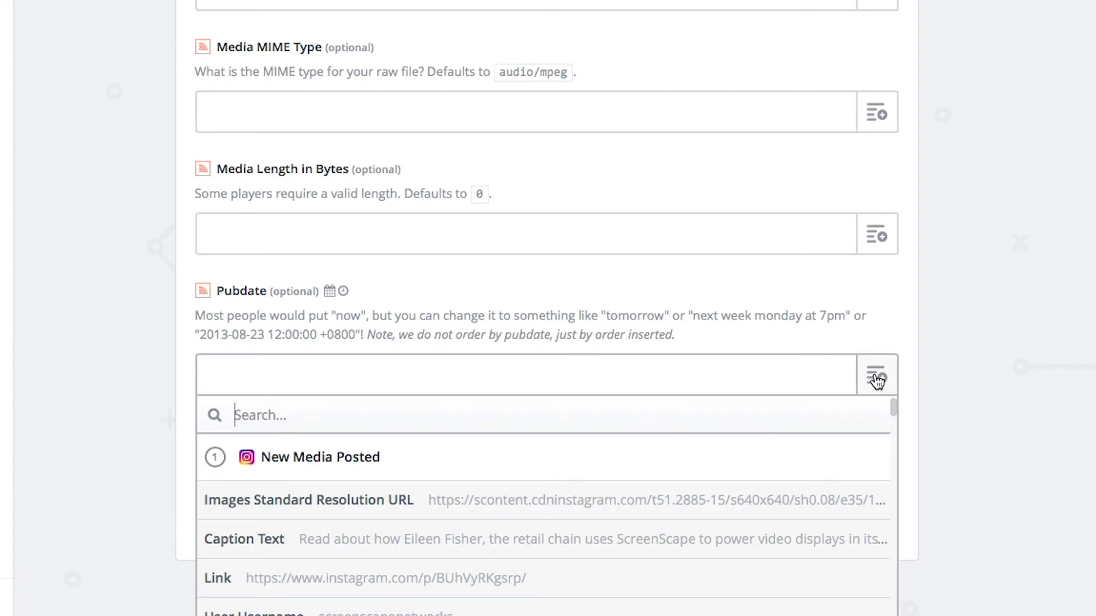
type("Created")
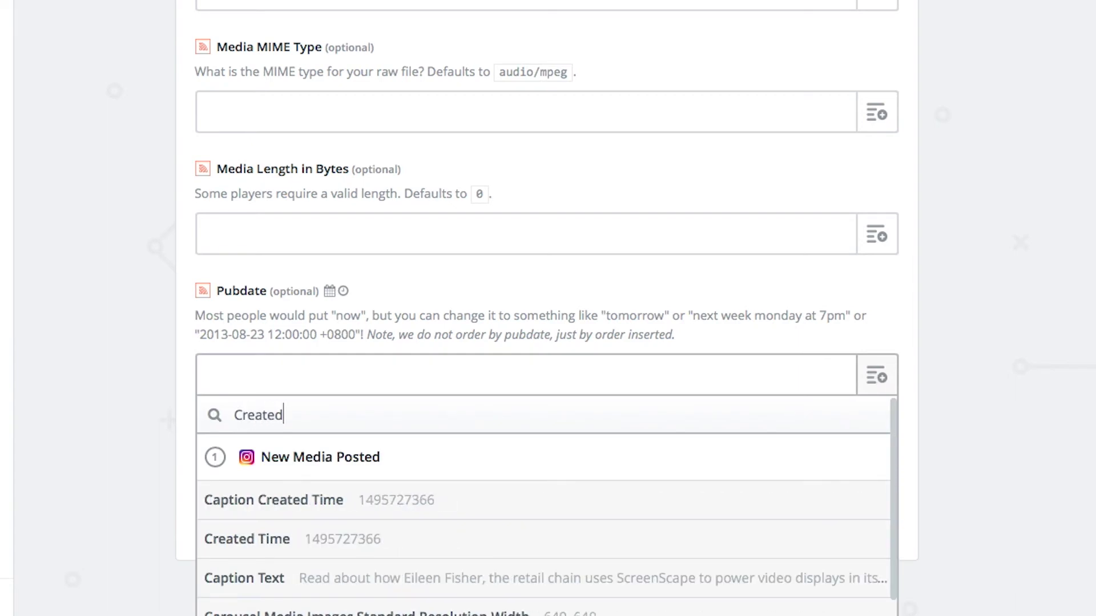
scroll(751, 489, "down", 1)
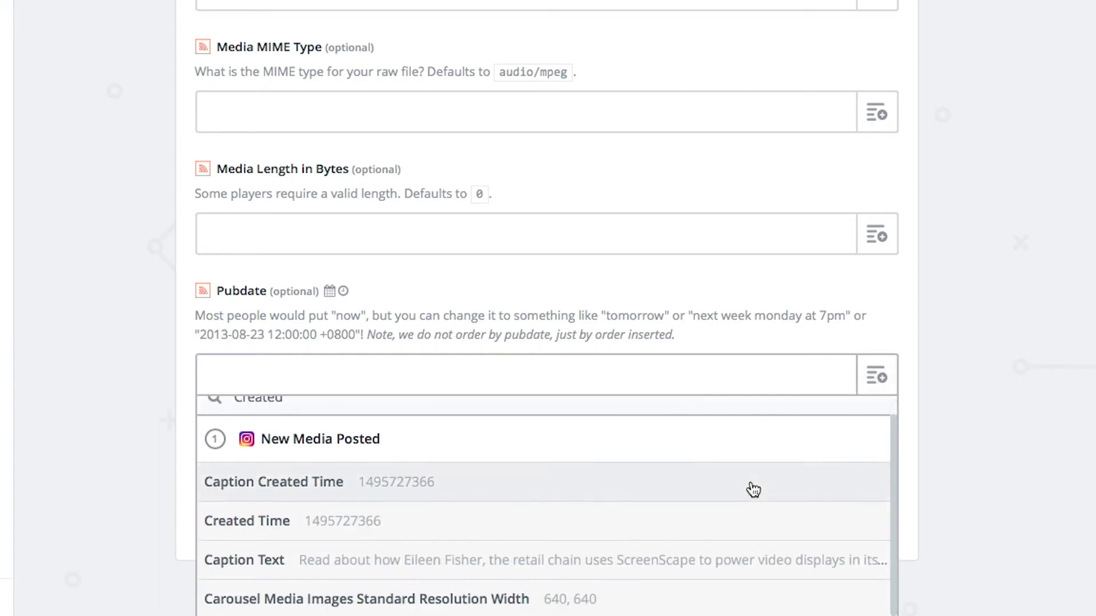
left_click(528, 533)
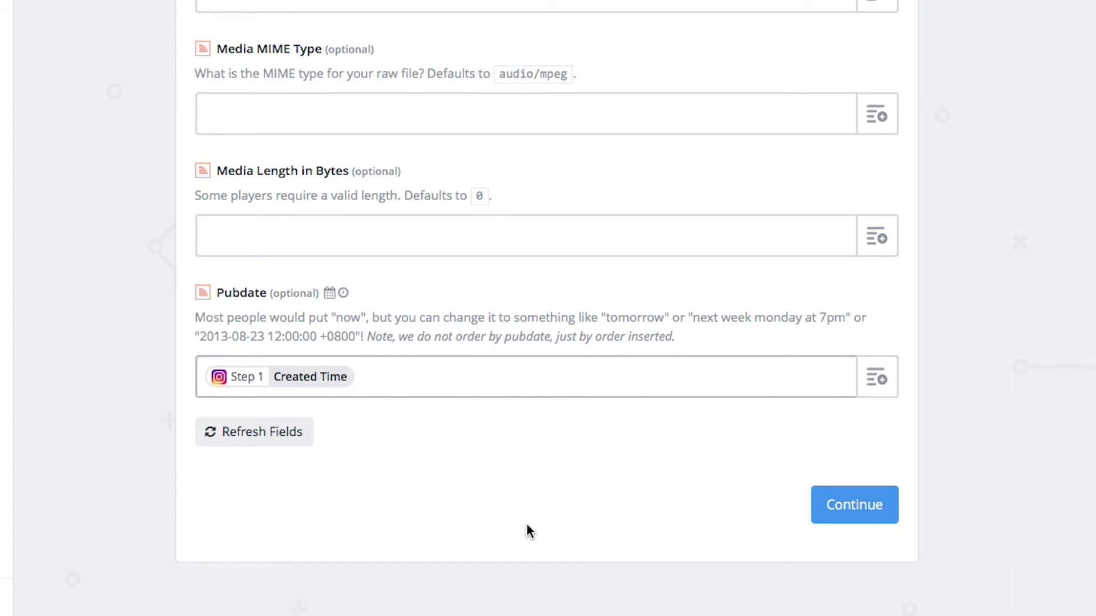
- Test the RSS action by creating a test feed item, then finish the zap setup
left_click(865, 513)
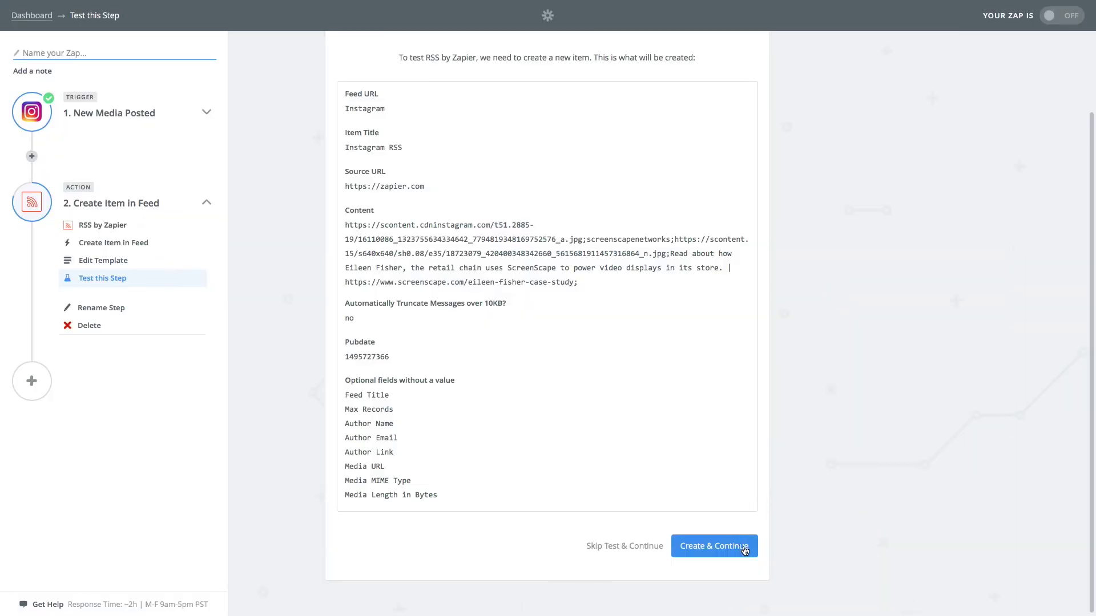
left_click(744, 548)
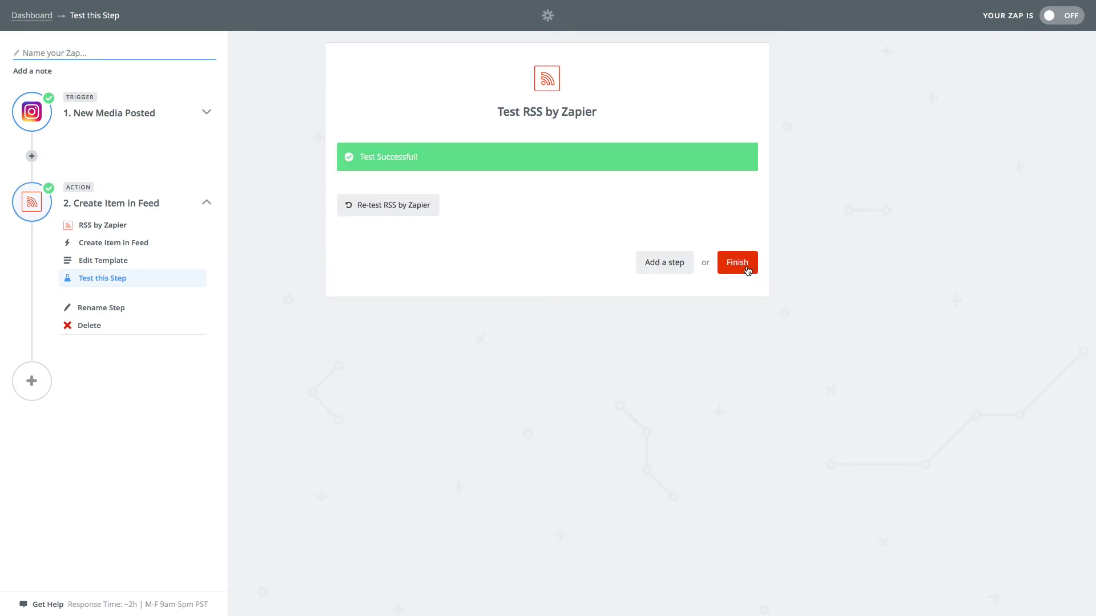
left_click(748, 271)
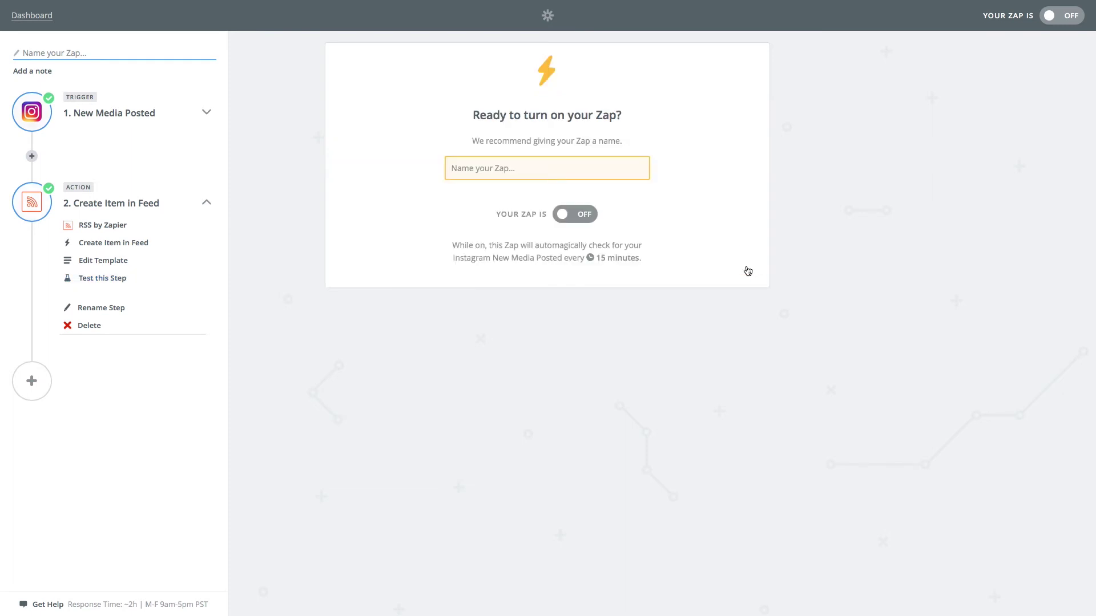
- Name the zap 'Instagram ZAP' and switch it from OFF to ON
left_click(593, 172)
type("Instagram ")
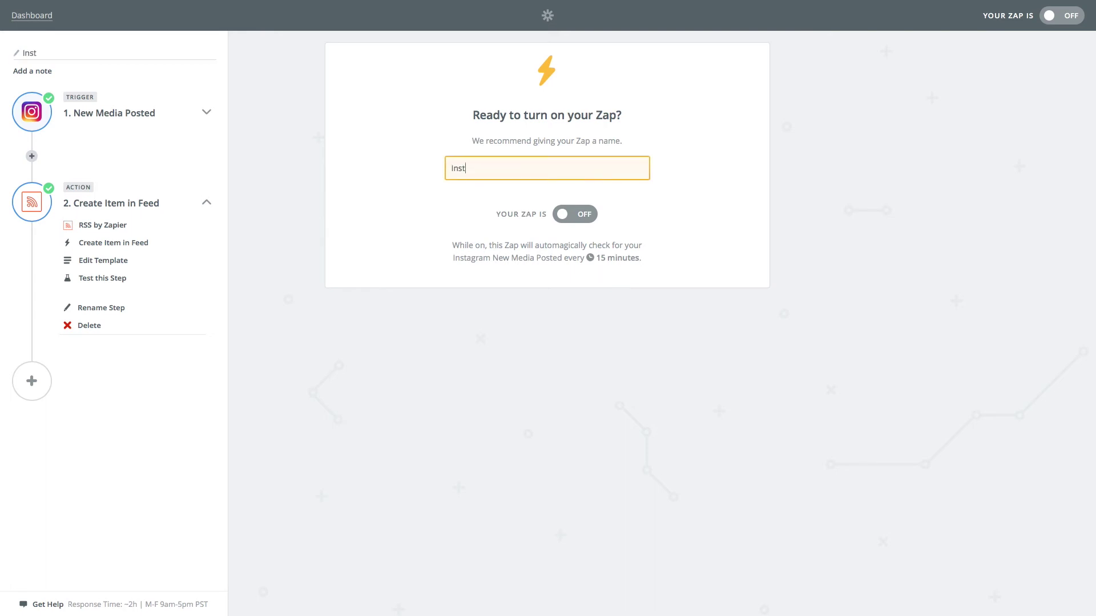
type("ZAP")
left_click(564, 215)
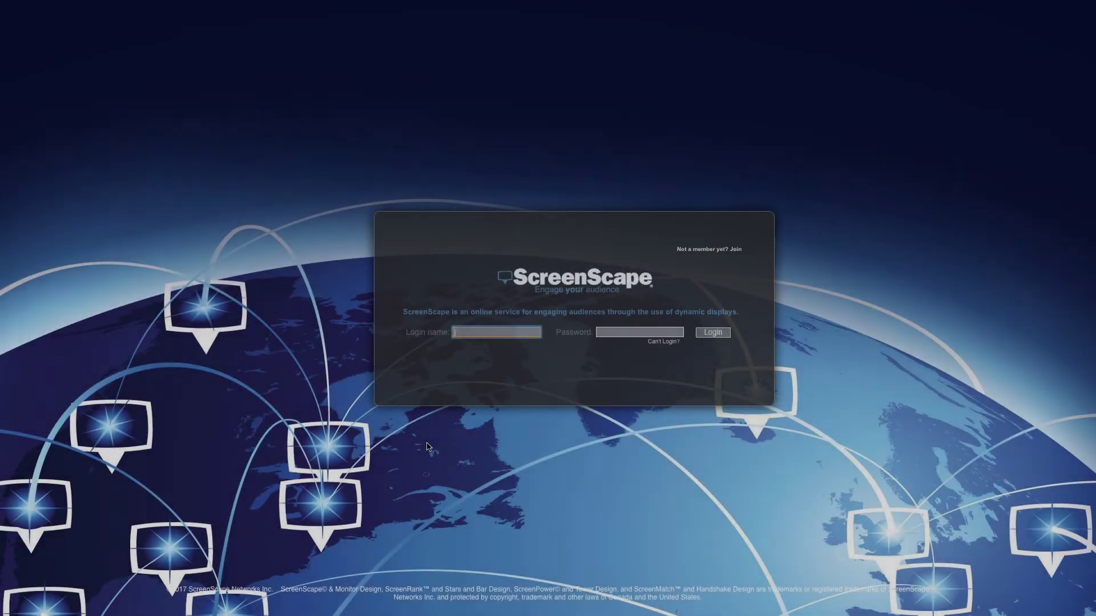
- Log in to ScreenScape with the account's login name and password
type("johnsmithinc")
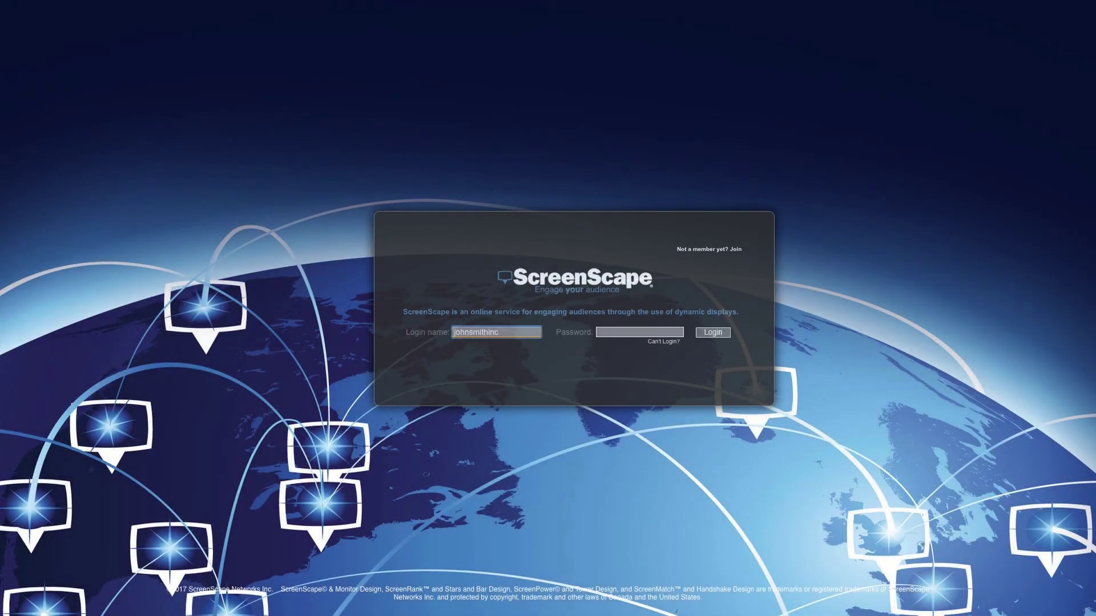
left_click(639, 332)
type("*************")
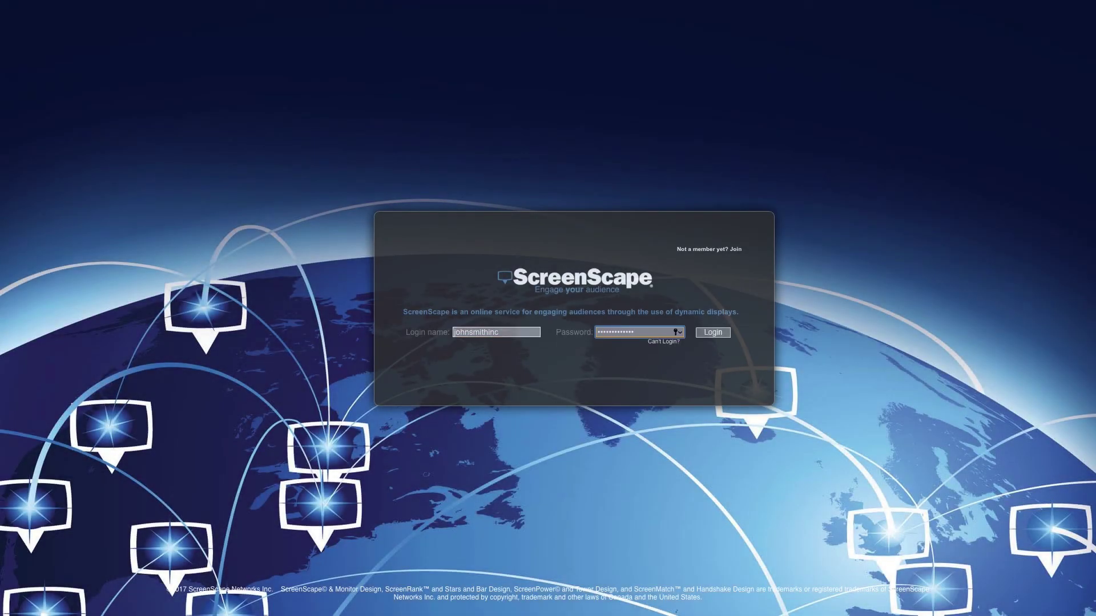
left_click(713, 333)
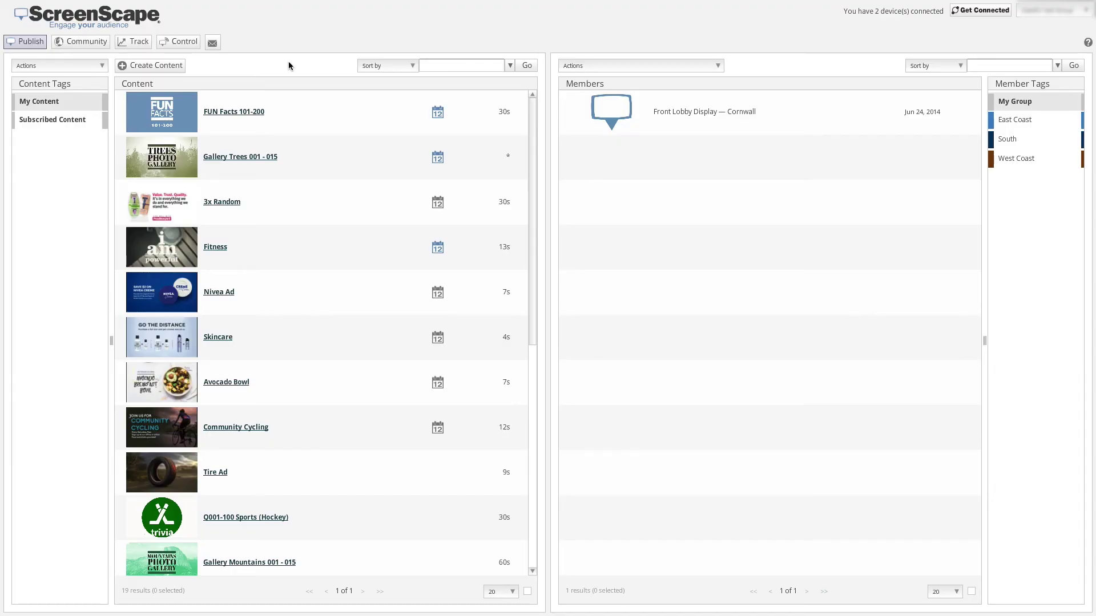
- Start new content in ScreenScape and search the designs for 'Instagram'
left_click(162, 66)
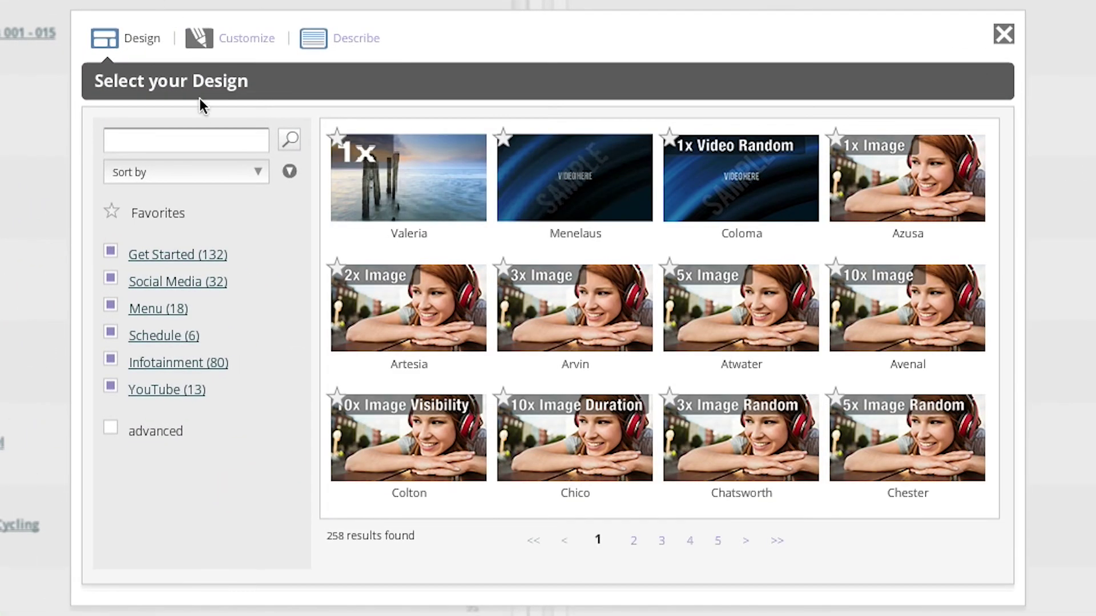
left_click(187, 139)
type("In")
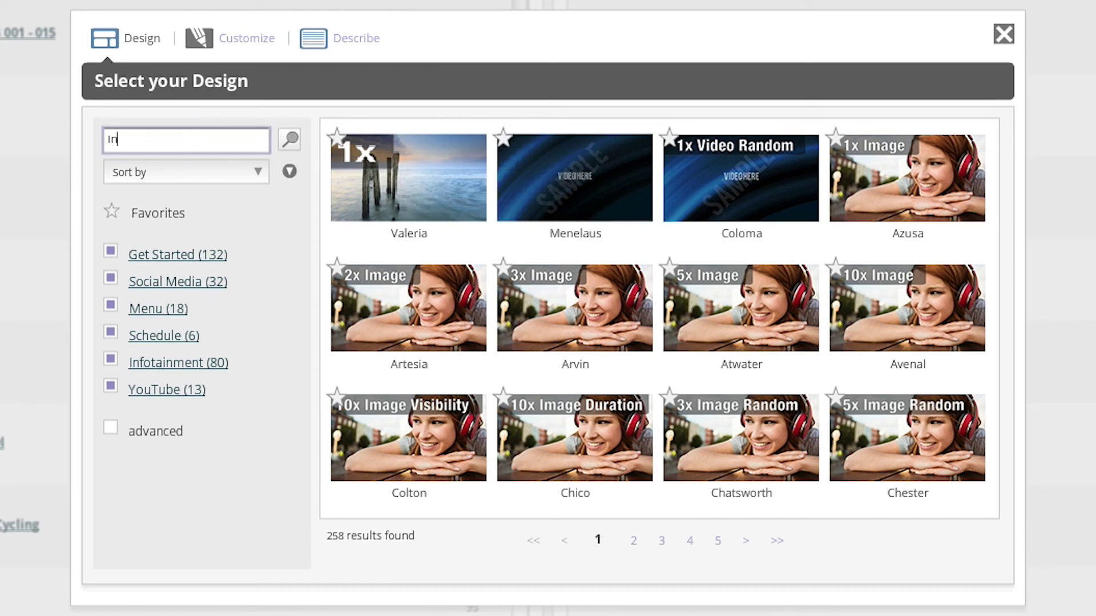
type("stagram")
left_click(291, 139)
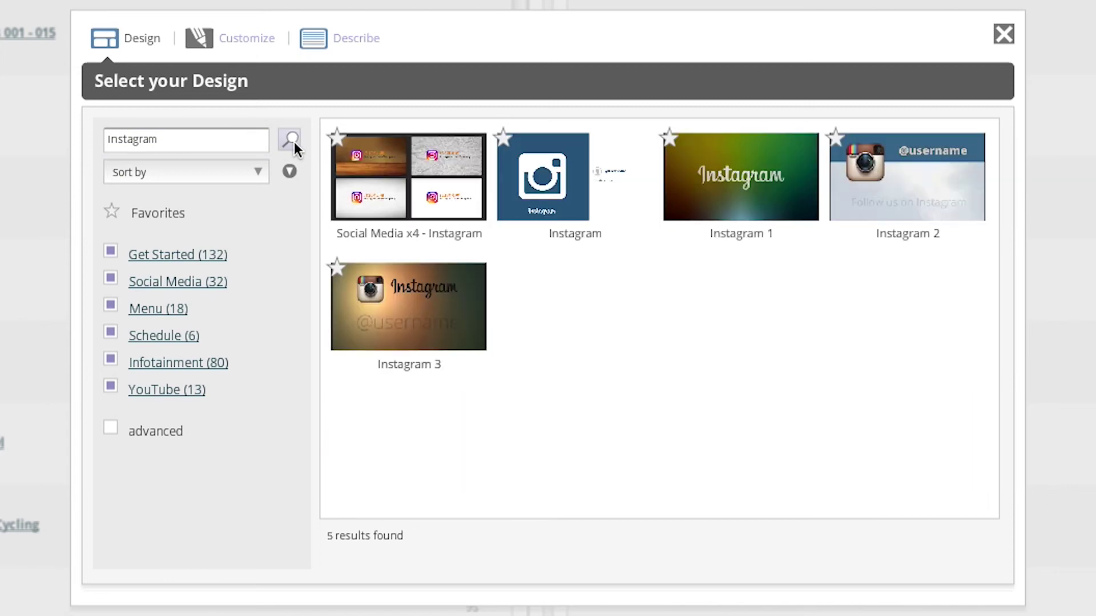
- Choose the plain Instagram design and replace its Feed Address with the pasted Zapier feed URL
left_click(626, 206)
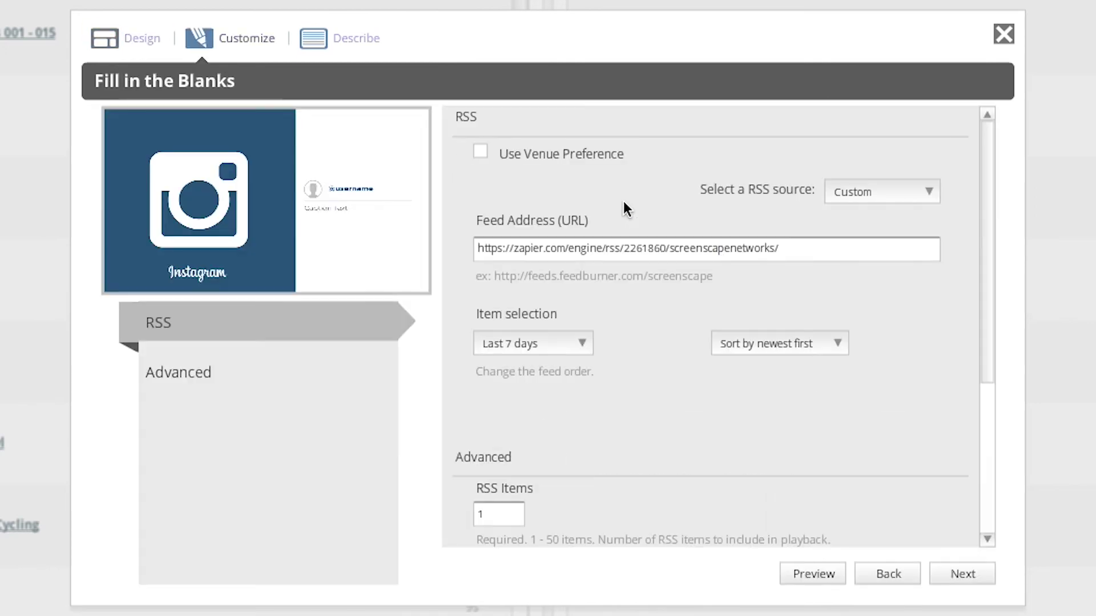
left_click_drag(795, 247, 434, 251)
key("BackSpace")
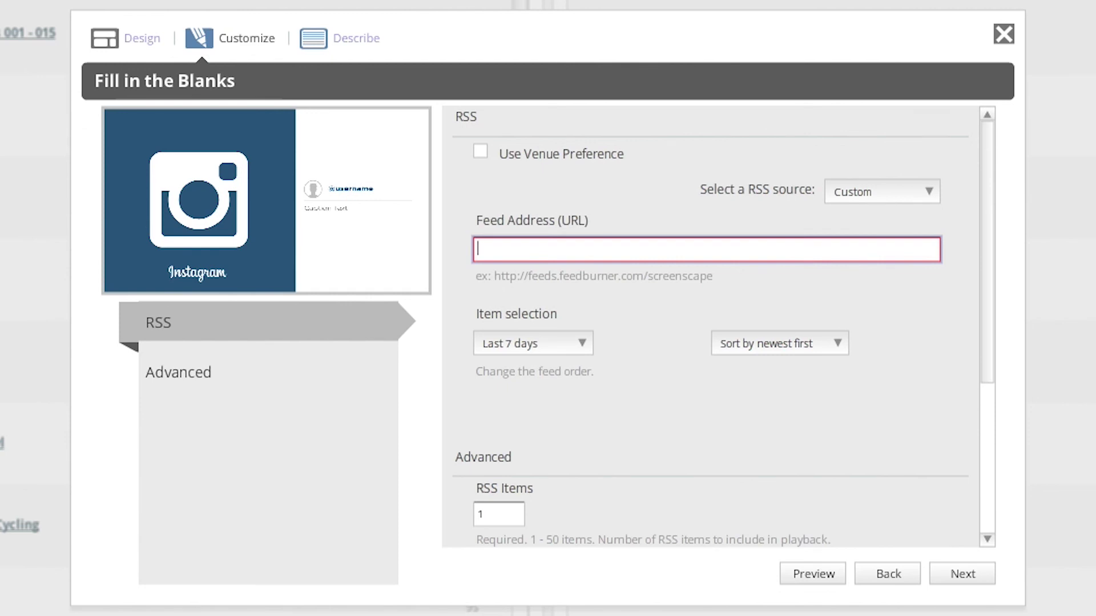
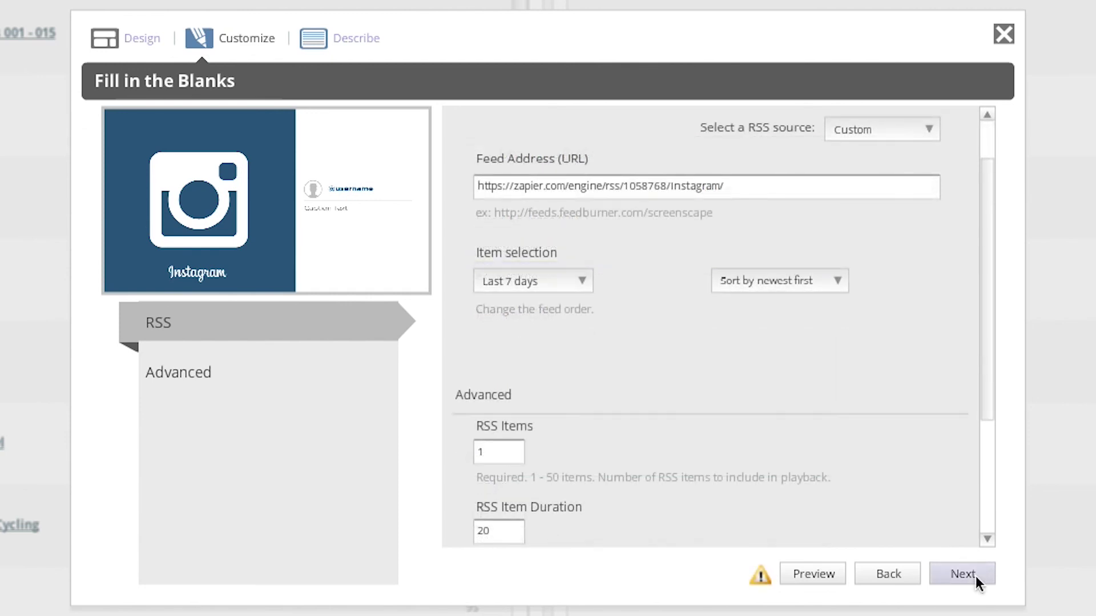
- Save the new Instagram content and drag it onto Front Lobby Display
left_click(963, 574)
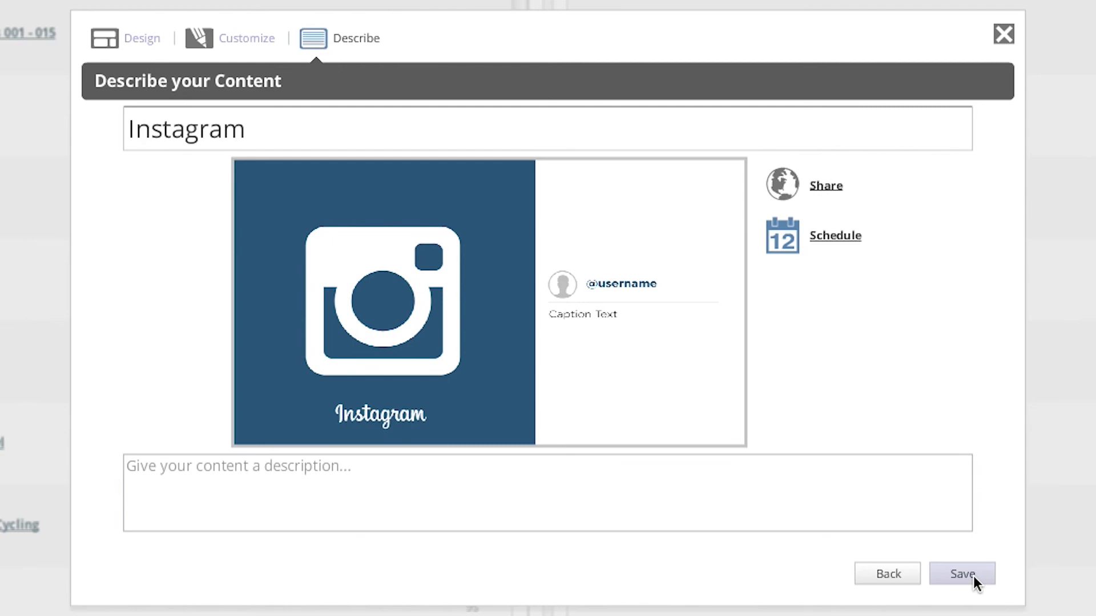
left_click(962, 574)
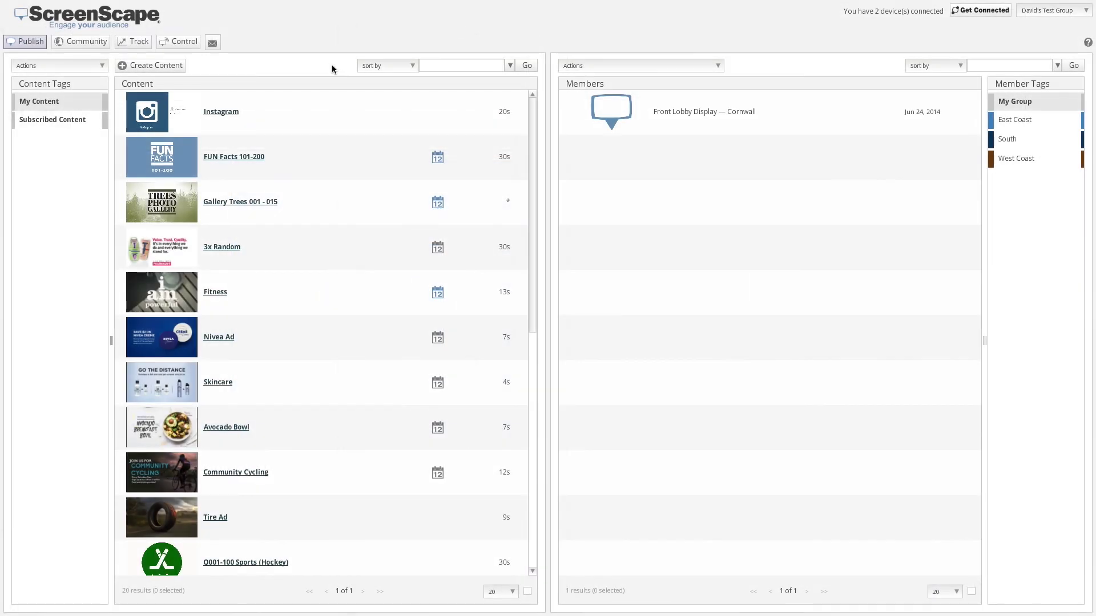
left_click_drag(302, 105, 717, 113)
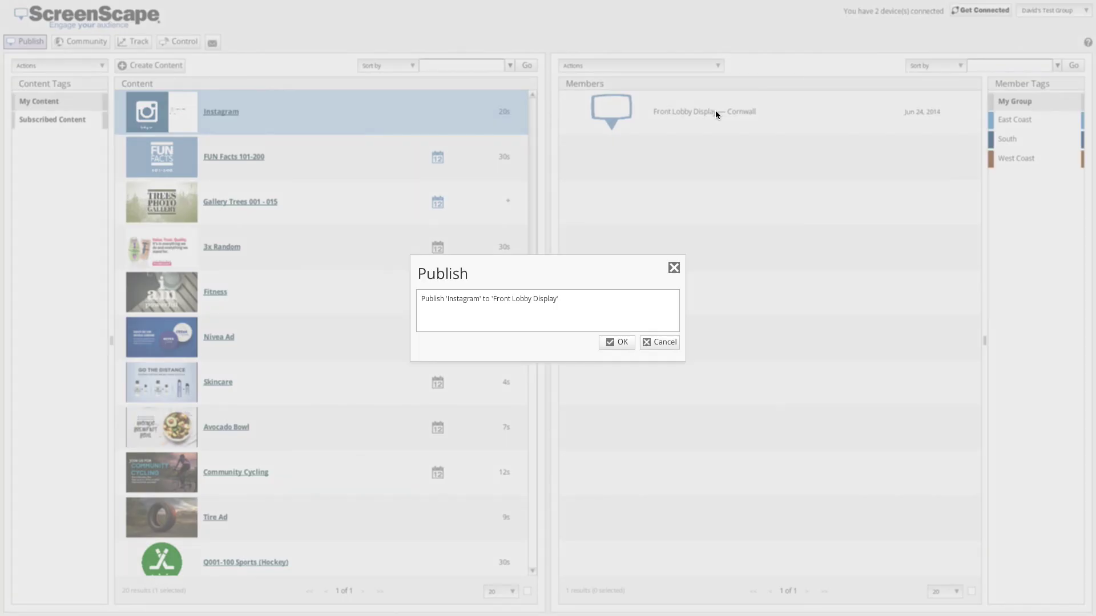
- Confirm publishing the Instagram content to Front Lobby Display
left_click(613, 341)
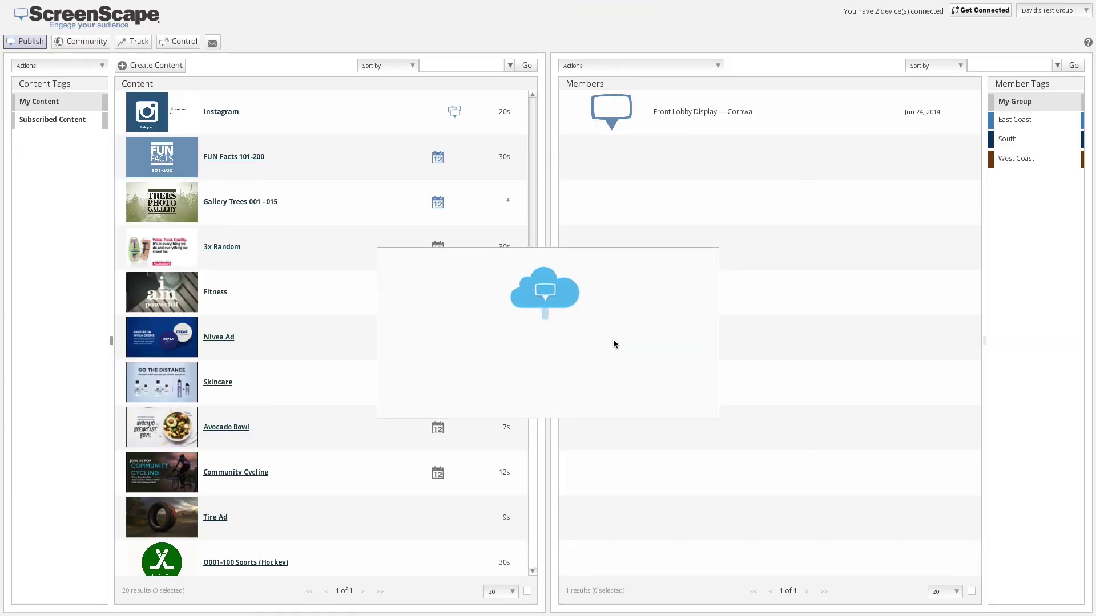